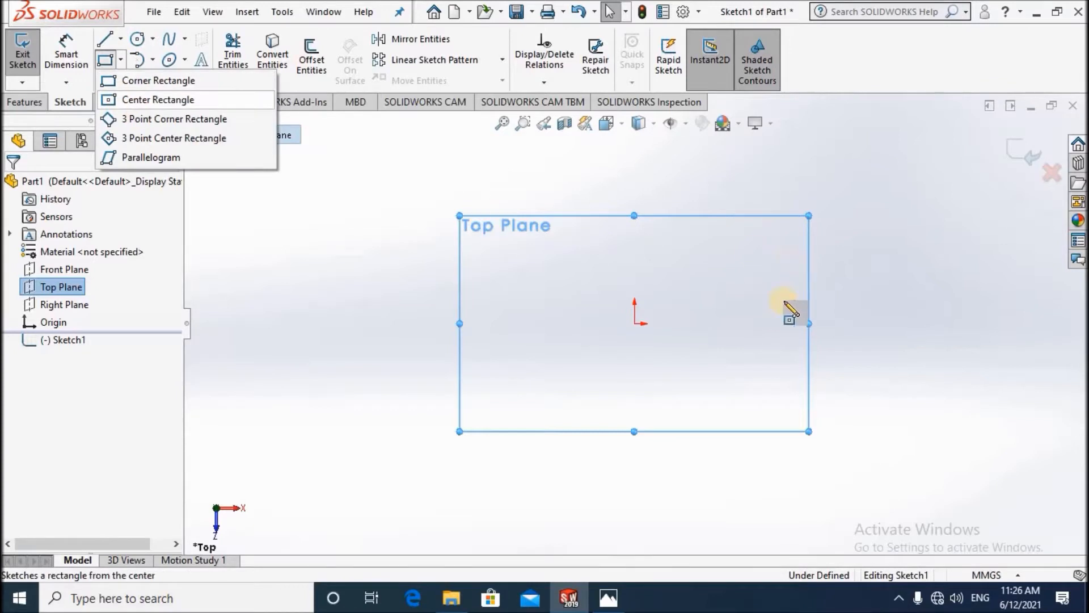
Sketch a center rectangle about the origin on the Top Plane and set its vertical side to 64 mm.
{"action": "left_click", "coordinate": [623, 321]}
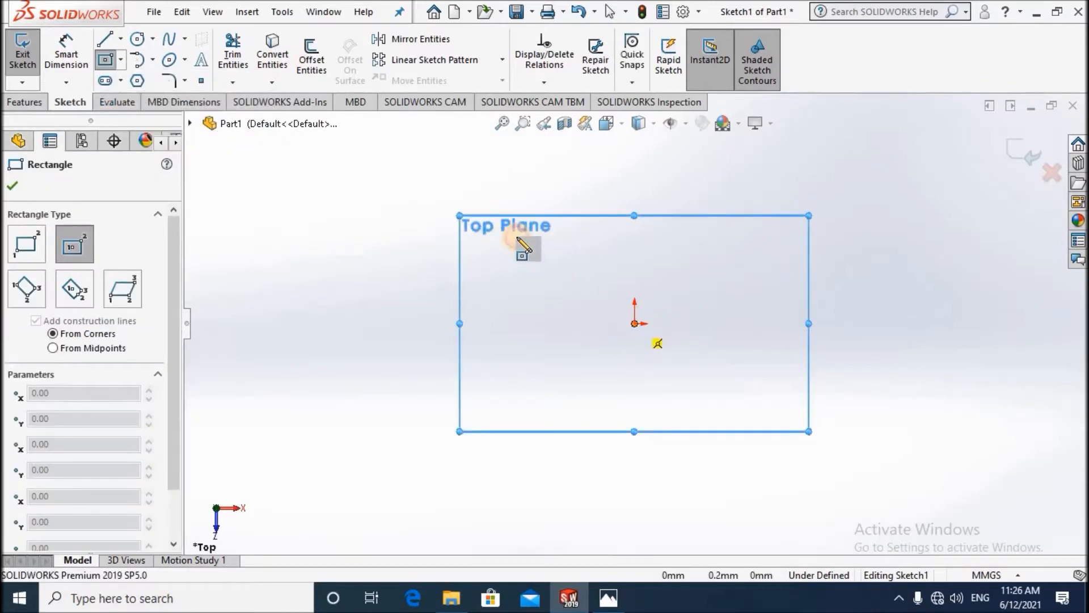
{"action": "left_click", "coordinate": [517, 410]}
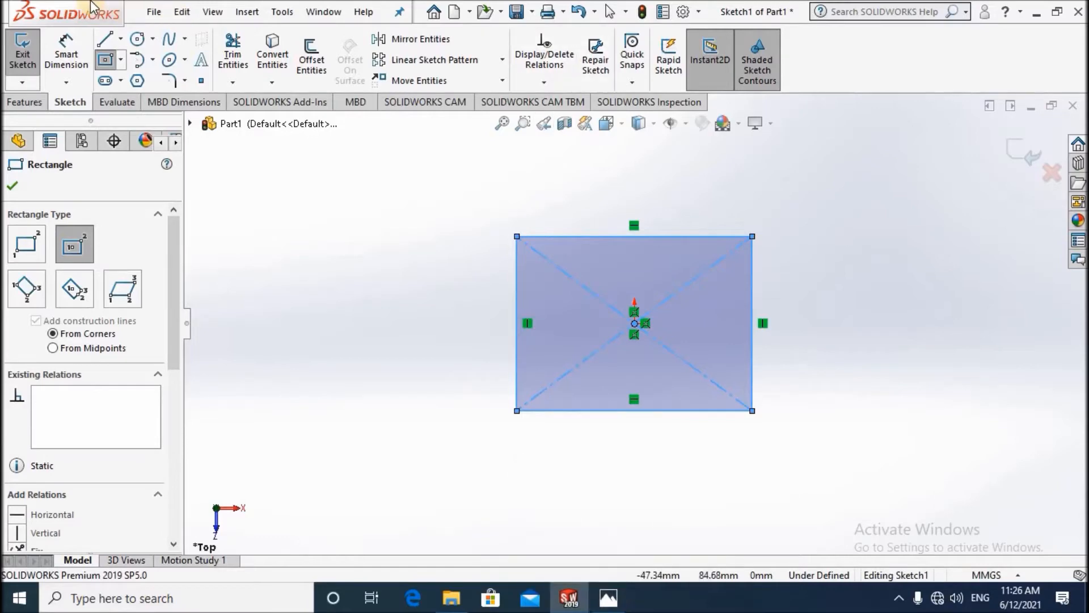
{"action": "left_click", "coordinate": [76, 64]}
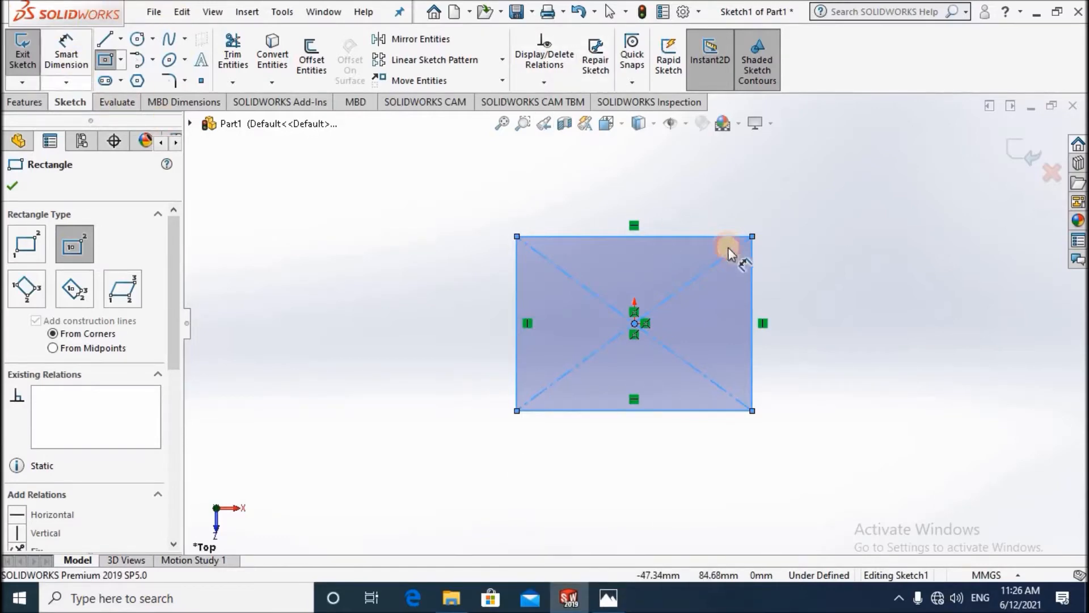
{"action": "left_click", "coordinate": [751, 363]}
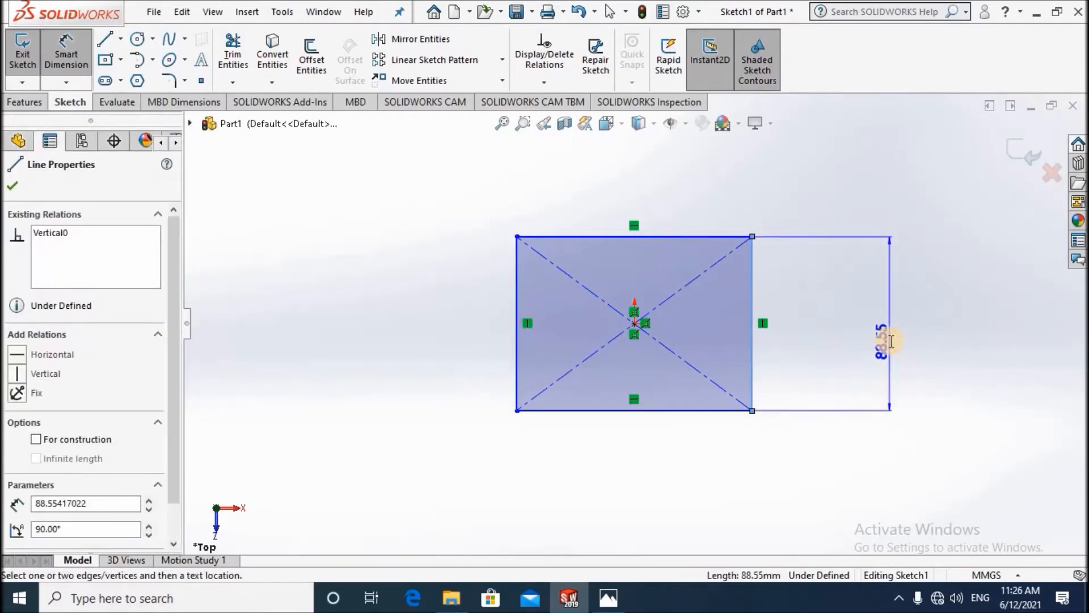
{"action": "left_click", "coordinate": [891, 341]}
{"action": "type", "text": "64"}
{"action": "key", "text": "Return"}
Dimension the rectangle's upper horizontal edge and set its width to 56 mm.
{"action": "left_click", "coordinate": [585, 238]}
{"action": "left_click", "coordinate": [580, 159]}
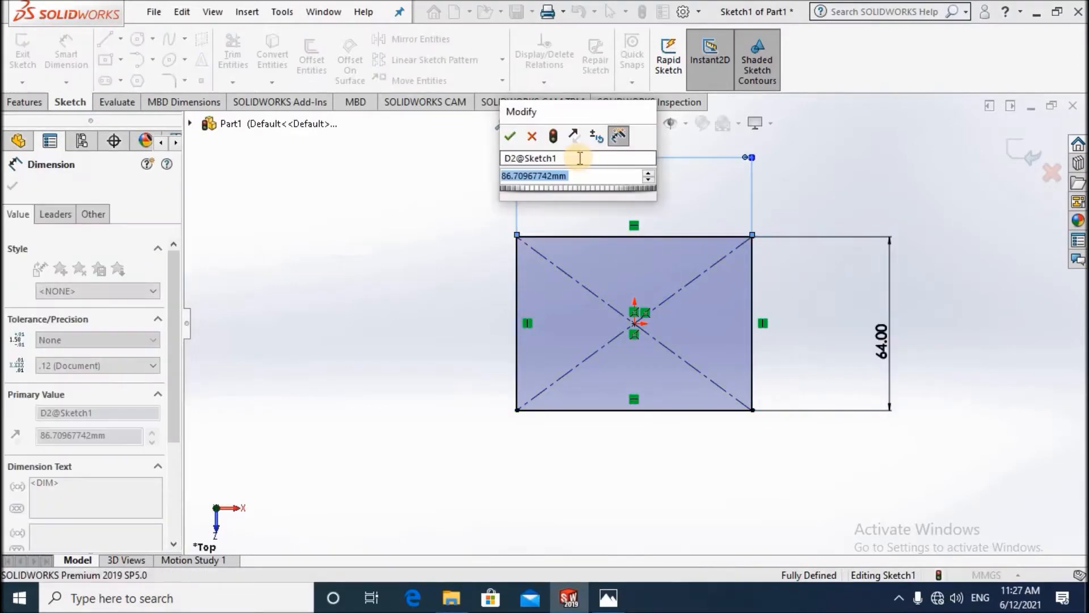
{"action": "type", "text": "56"}
{"action": "key", "text": "Return"}
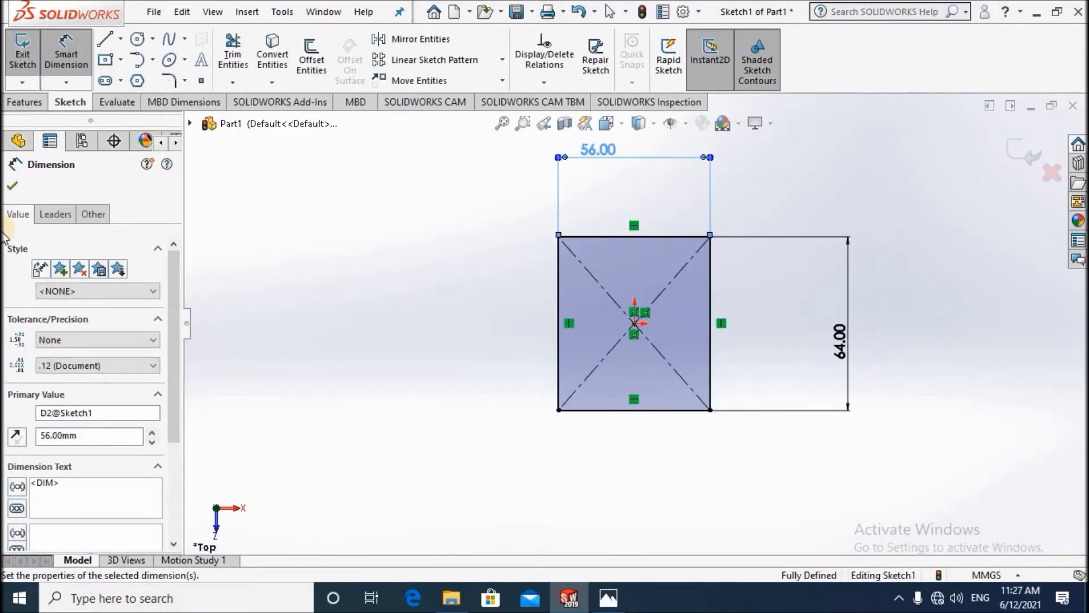
{"action": "left_click", "coordinate": [826, 371]}
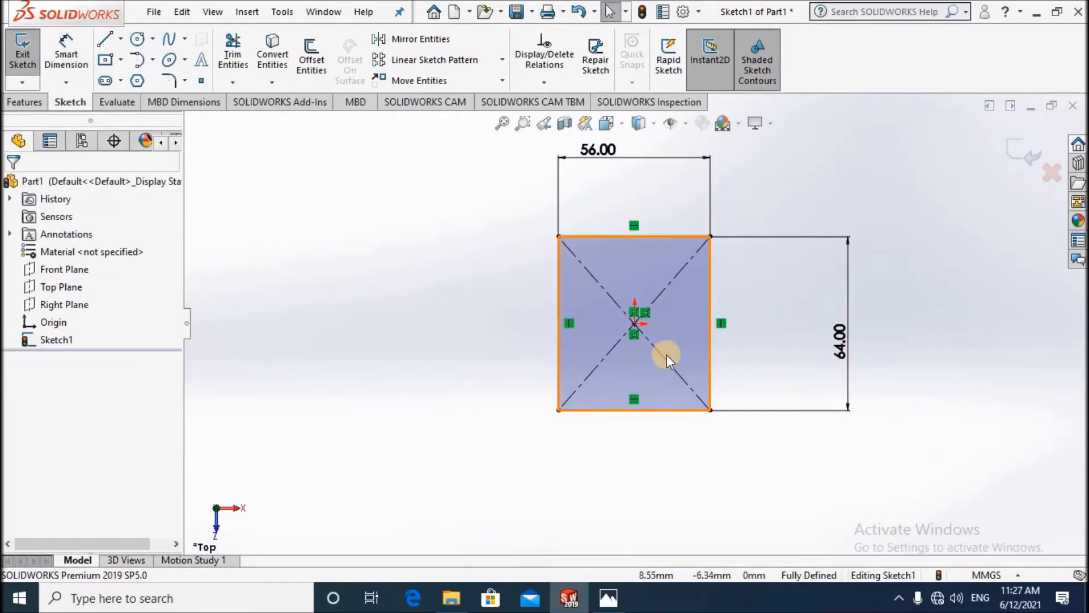
Draw a horizontal construction line of infinite length through the origin.
{"action": "scroll", "coordinate": [666, 355], "scroll_direction": "up", "scroll_amount": 3}
{"action": "scroll", "coordinate": [608, 209], "scroll_direction": "down", "scroll_amount": 6}
{"action": "scroll", "coordinate": [607, 216], "scroll_direction": "up", "scroll_amount": 2}
{"action": "scroll", "coordinate": [607, 216], "scroll_direction": "up", "scroll_amount": 1}
{"action": "scroll", "coordinate": [607, 216], "scroll_direction": "down", "scroll_amount": 2}
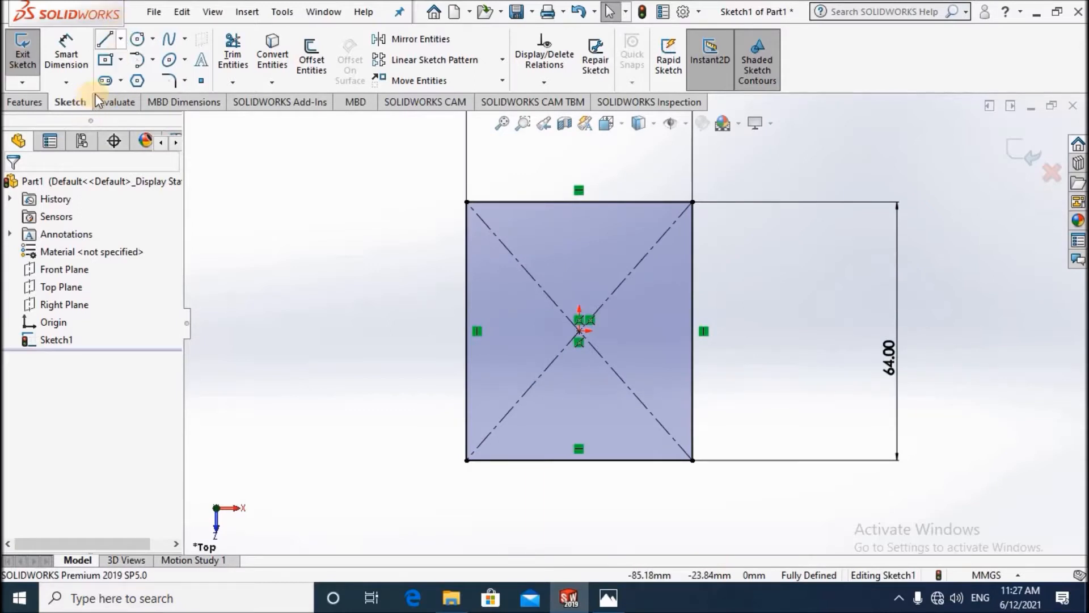
{"action": "left_click", "coordinate": [120, 37]}
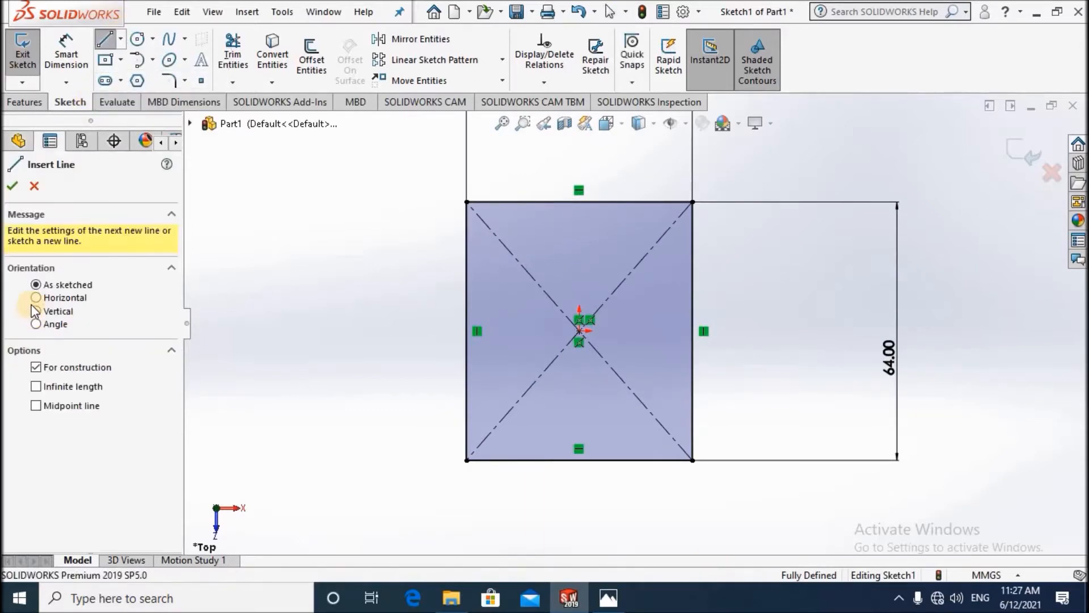
{"action": "left_click", "coordinate": [35, 298]}
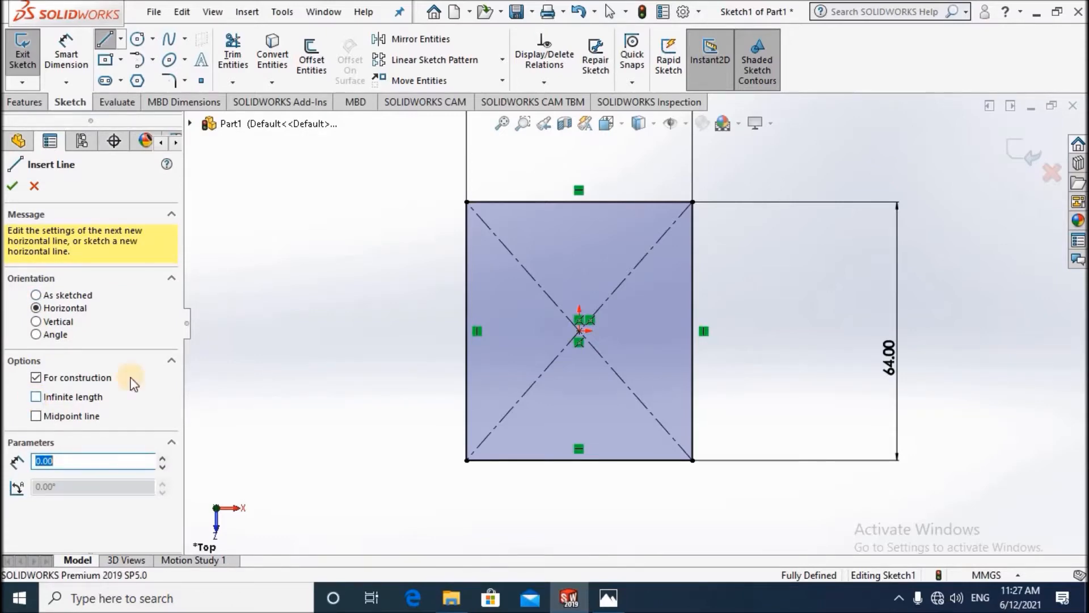
{"action": "left_click", "coordinate": [35, 397]}
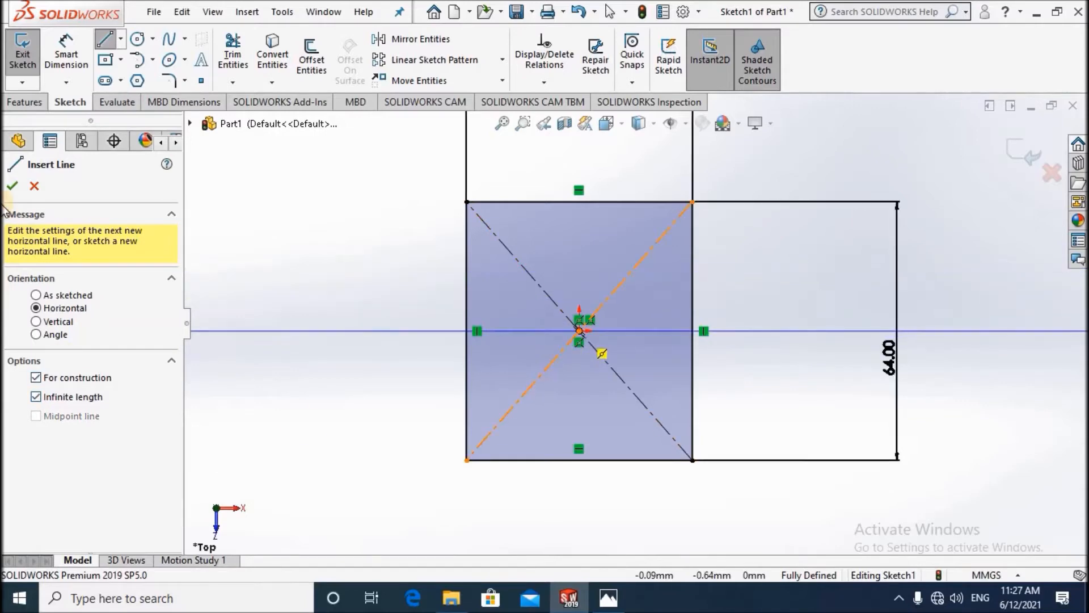
Draw a vertical construction line of infinite length through the origin.
{"action": "left_click", "coordinate": [105, 41]}
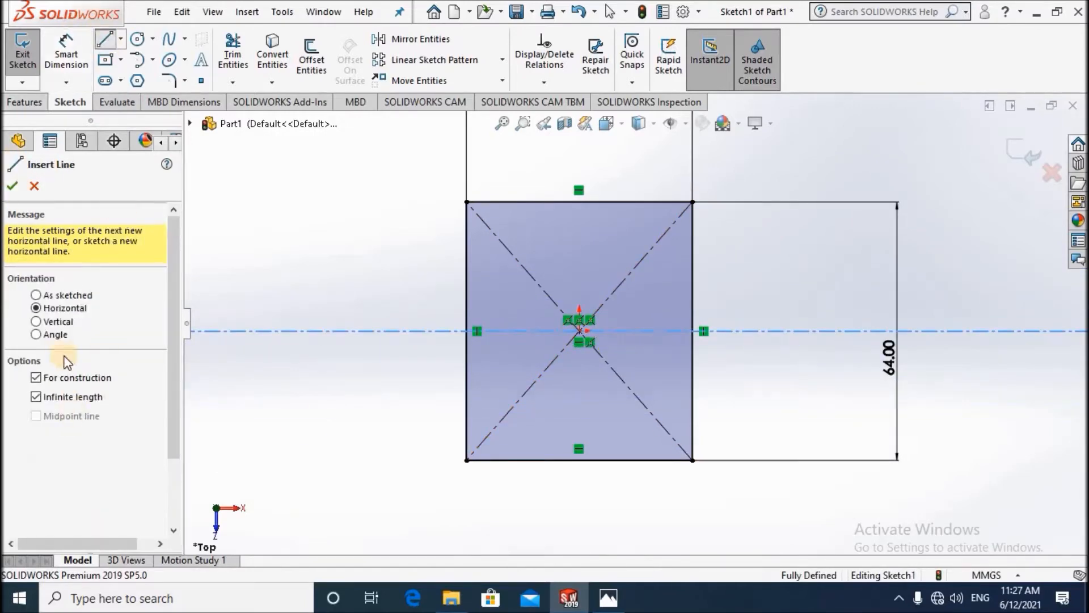
{"action": "left_click", "coordinate": [36, 321]}
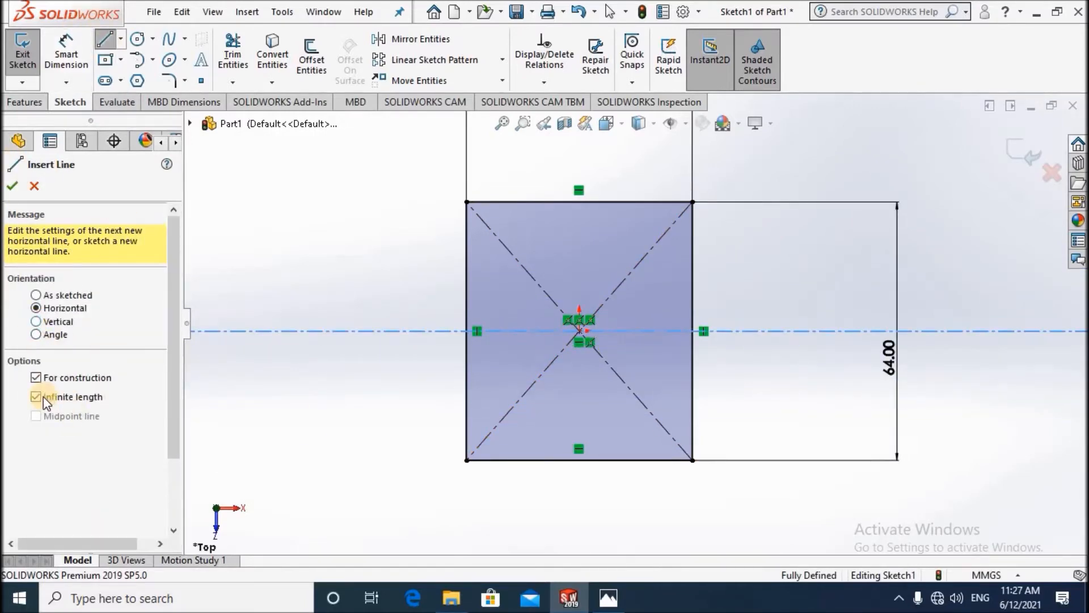
{"action": "left_click", "coordinate": [581, 329]}
{"action": "key", "text": "Escape"}
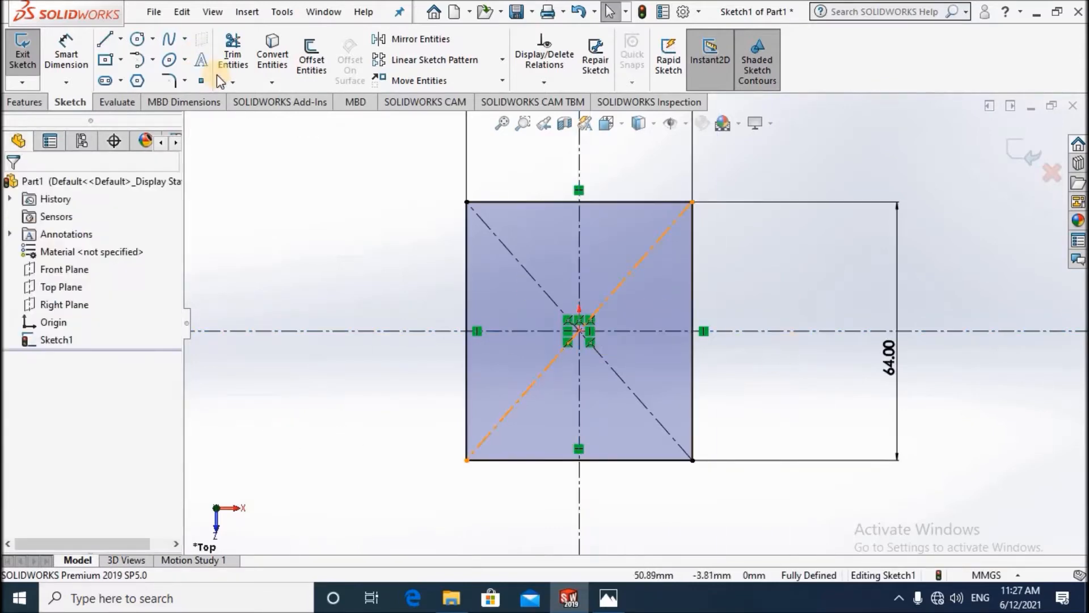
Sketch a circle about 17 mm in diameter centered on the midpoint of the rectangle's lower edge.
{"action": "left_click", "coordinate": [137, 41]}
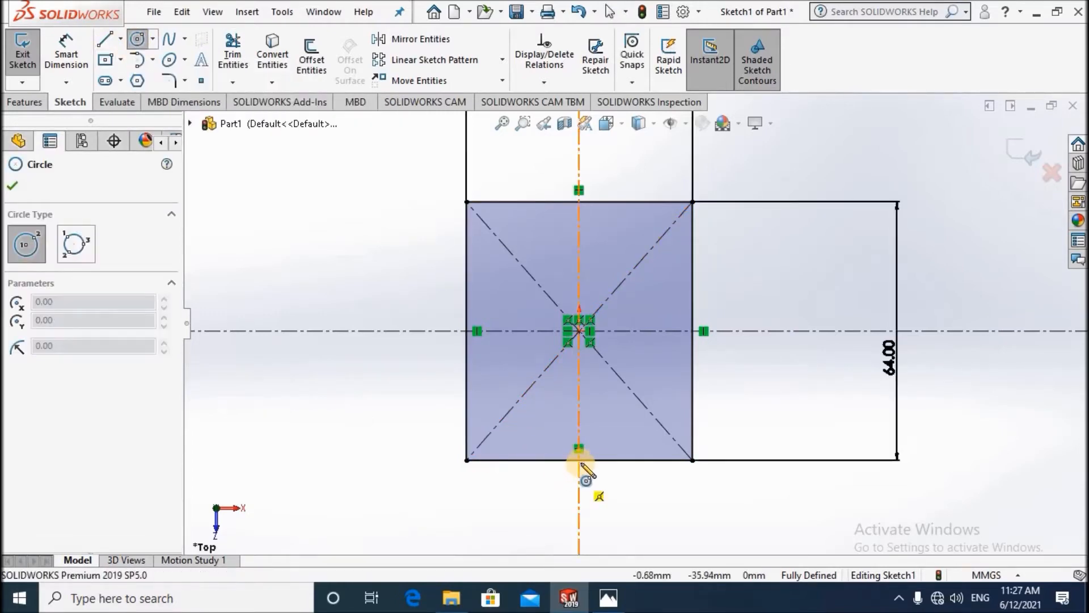
{"action": "left_click_drag", "start_coordinate": [579, 462], "coordinate": [563, 430]}
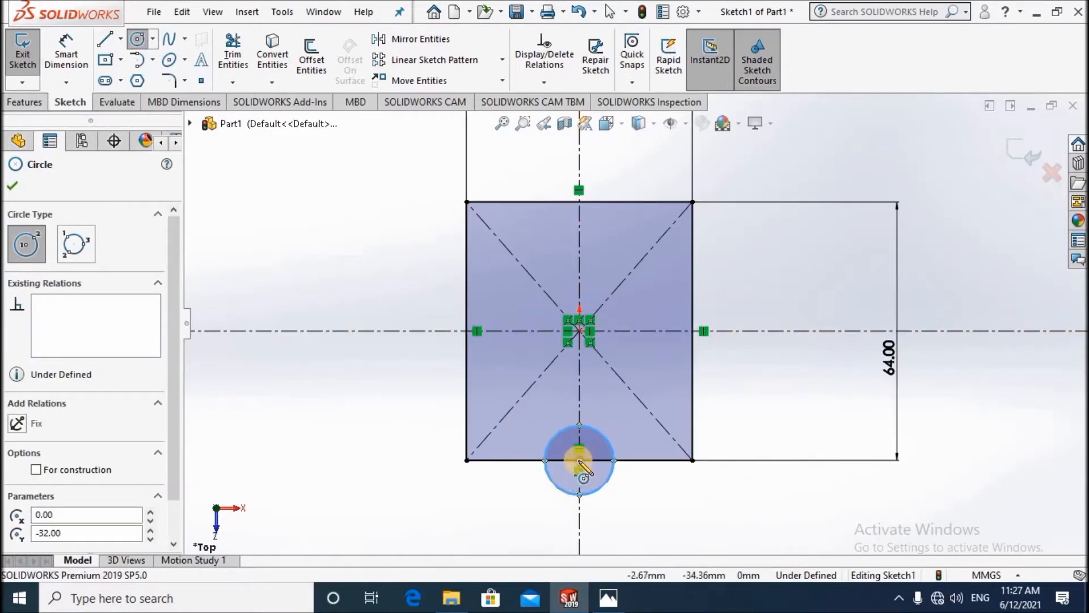
{"action": "left_click_drag", "start_coordinate": [579, 460], "coordinate": [569, 447]}
{"action": "key", "text": "Escape"}
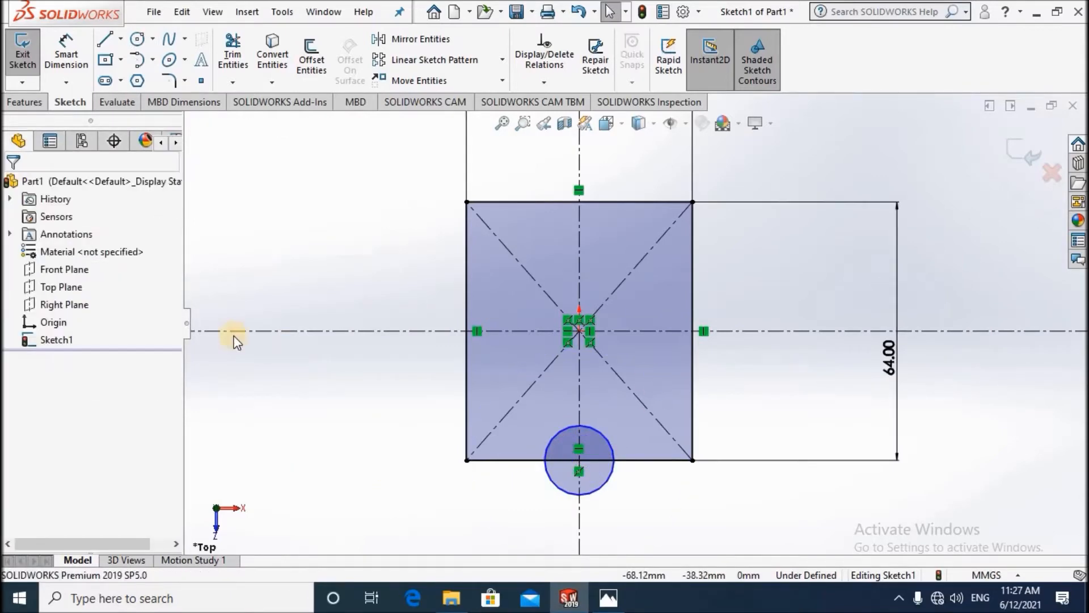
Sketch a smaller concentric circle about 9.4 mm in diameter inside the circle on the lower edge.
{"action": "left_click", "coordinate": [137, 39]}
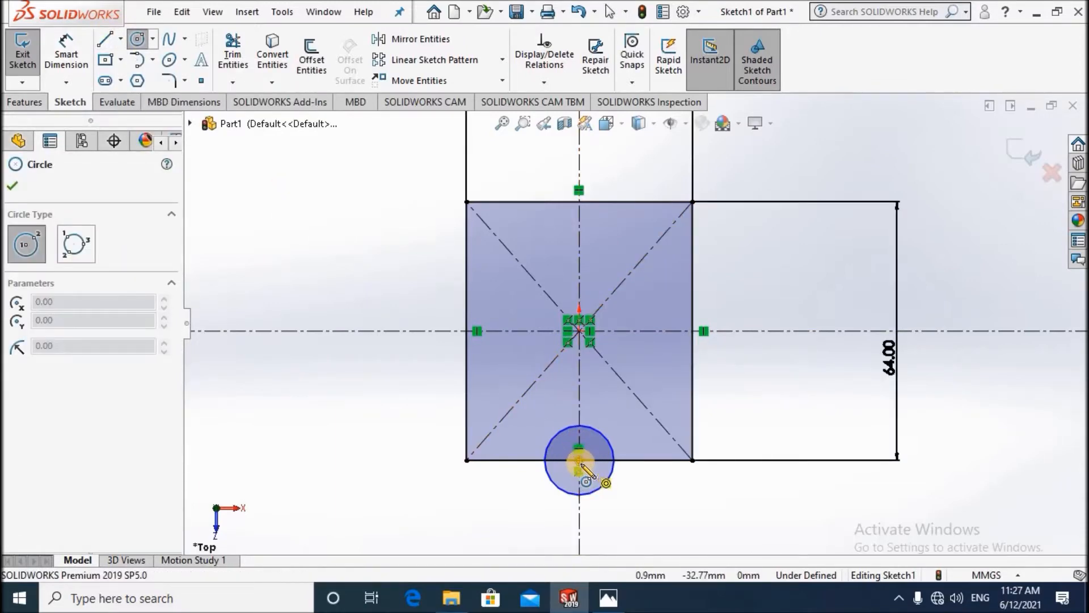
{"action": "left_click", "coordinate": [579, 460]}
{"action": "left_click", "coordinate": [598, 457]}
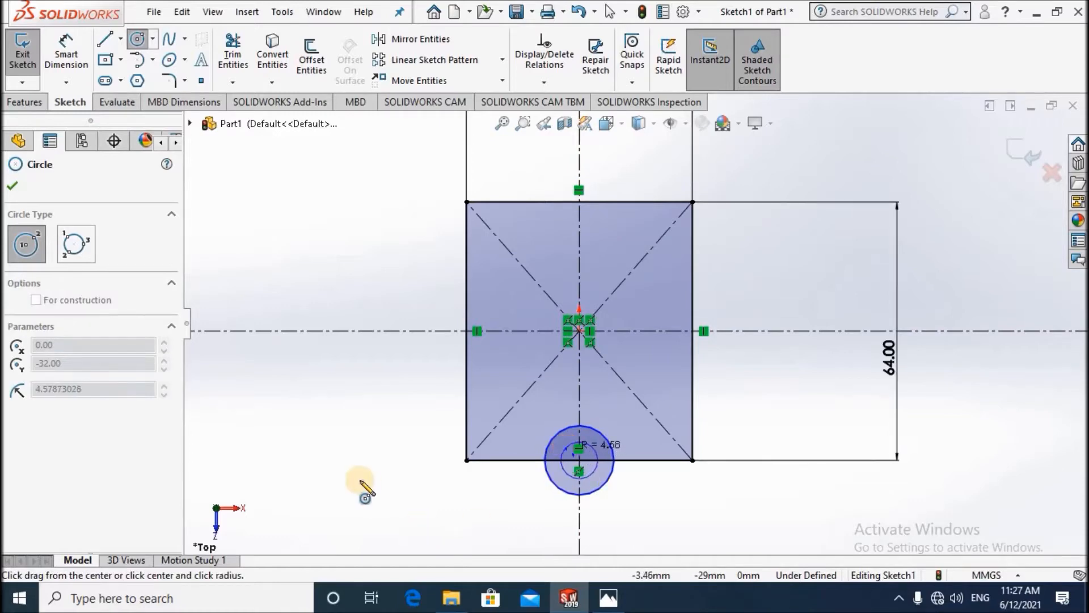
{"action": "left_click", "coordinate": [12, 186]}
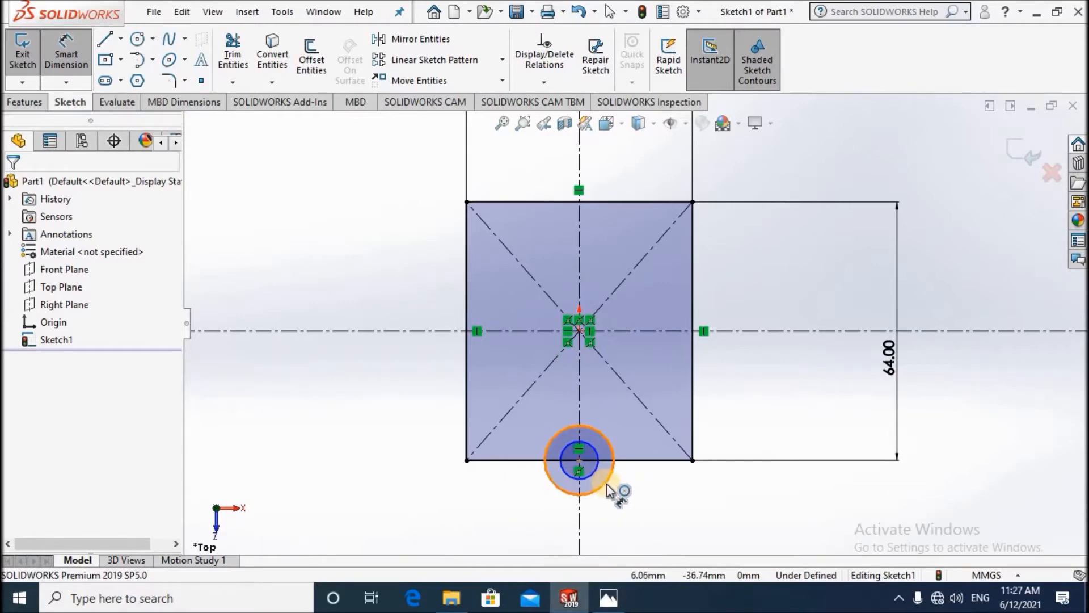
Dimension the outer circle on the lower edge and set its diameter to 16 mm.
{"action": "left_click", "coordinate": [645, 485]}
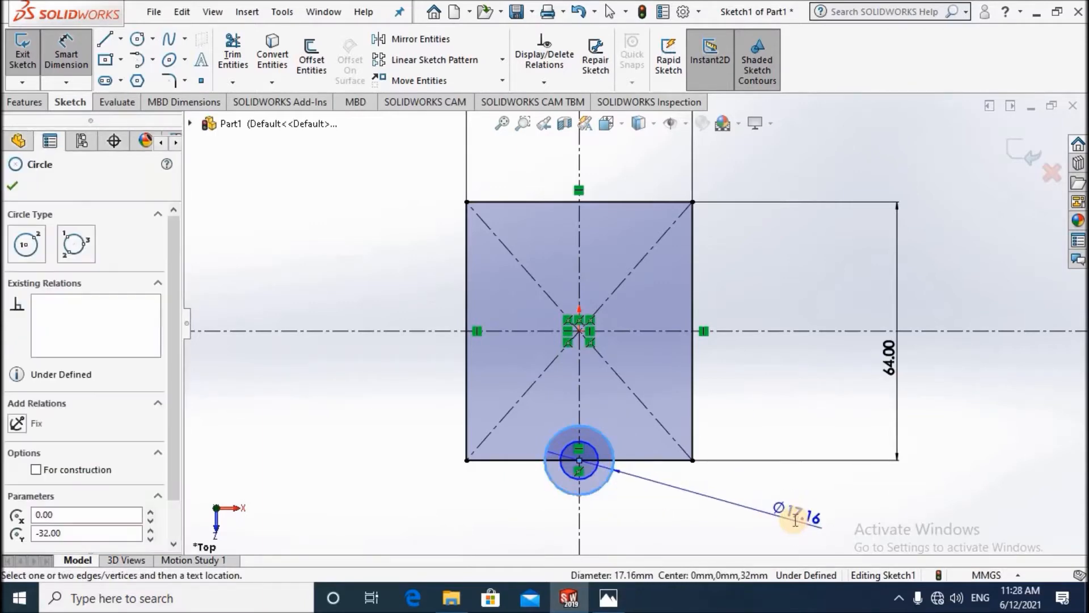
{"action": "left_click", "coordinate": [795, 520]}
{"action": "type", "text": "16"}
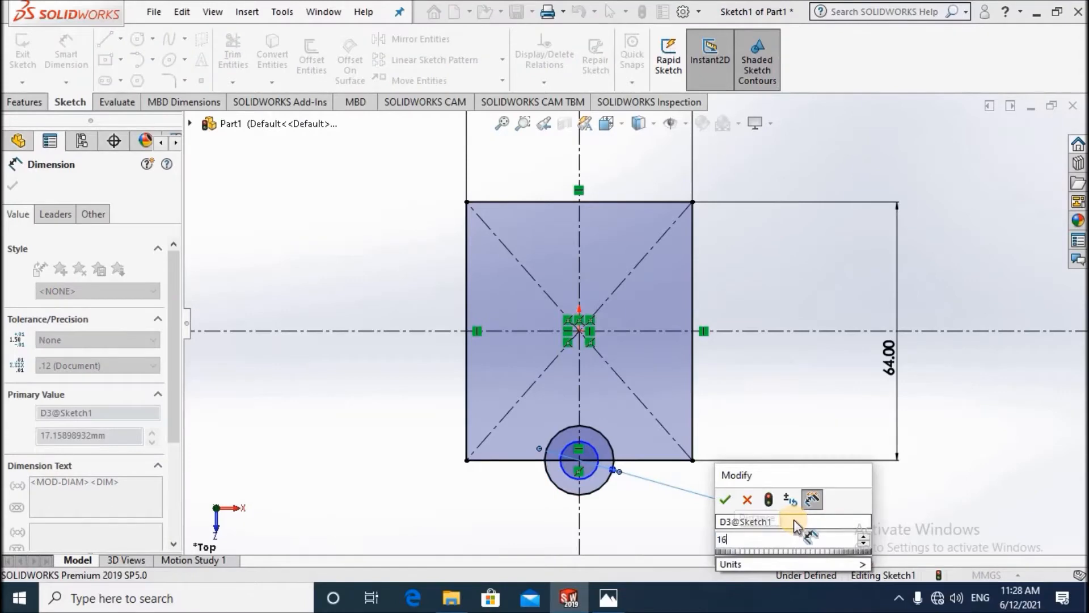
{"action": "key", "text": "Return"}
{"action": "key", "text": "Escape"}
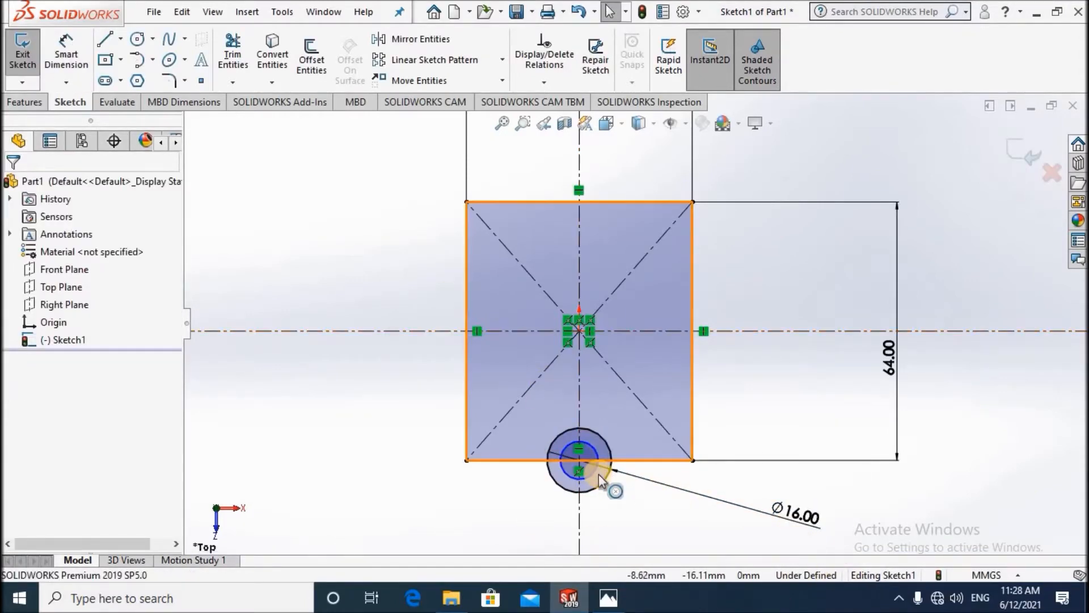
Dimension the inner circle on the lower edge and set its diameter to 10 mm.
{"action": "left_click", "coordinate": [67, 56]}
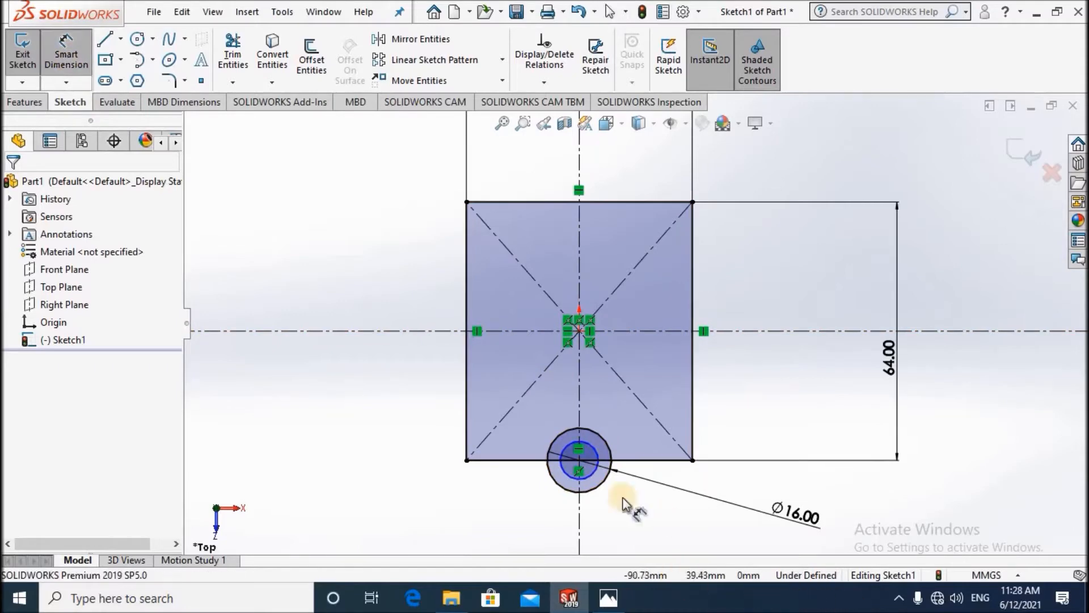
{"action": "left_click", "coordinate": [592, 470]}
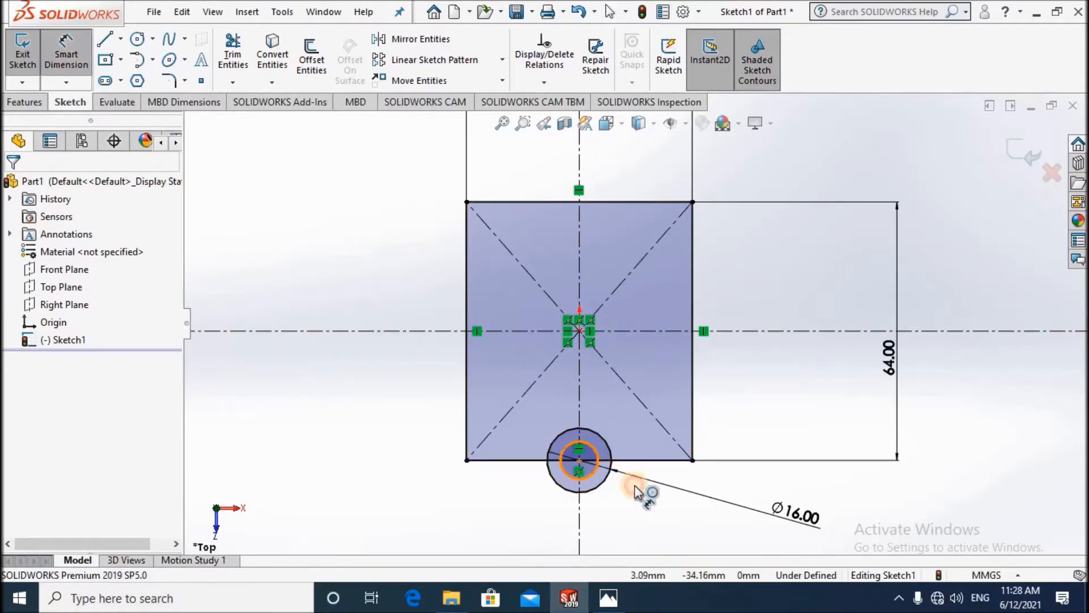
{"action": "left_click", "coordinate": [689, 532]}
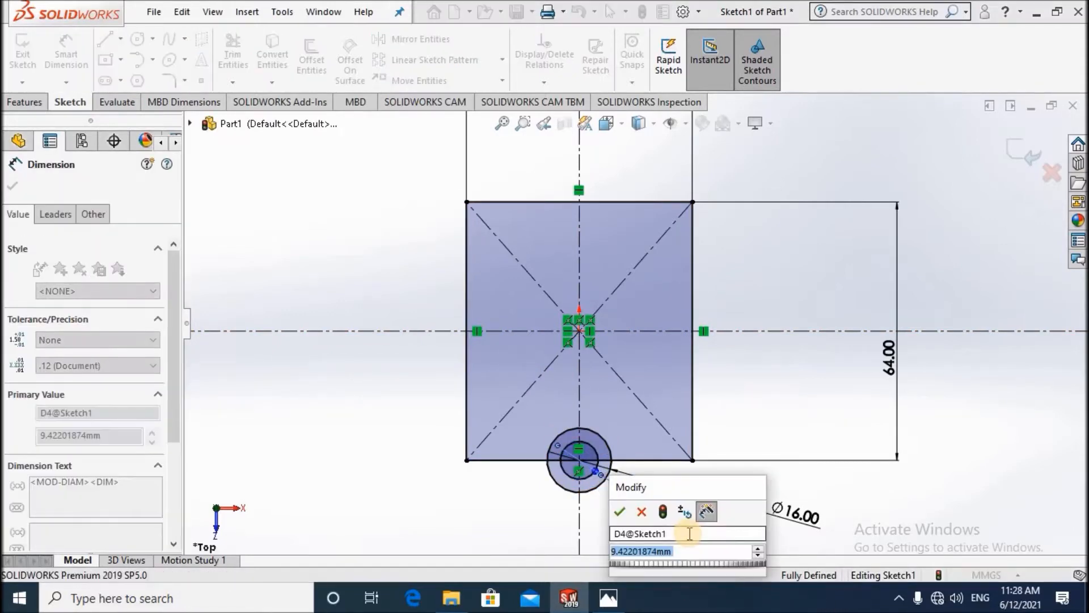
{"action": "type", "text": "10"}
{"action": "key", "text": "Return"}
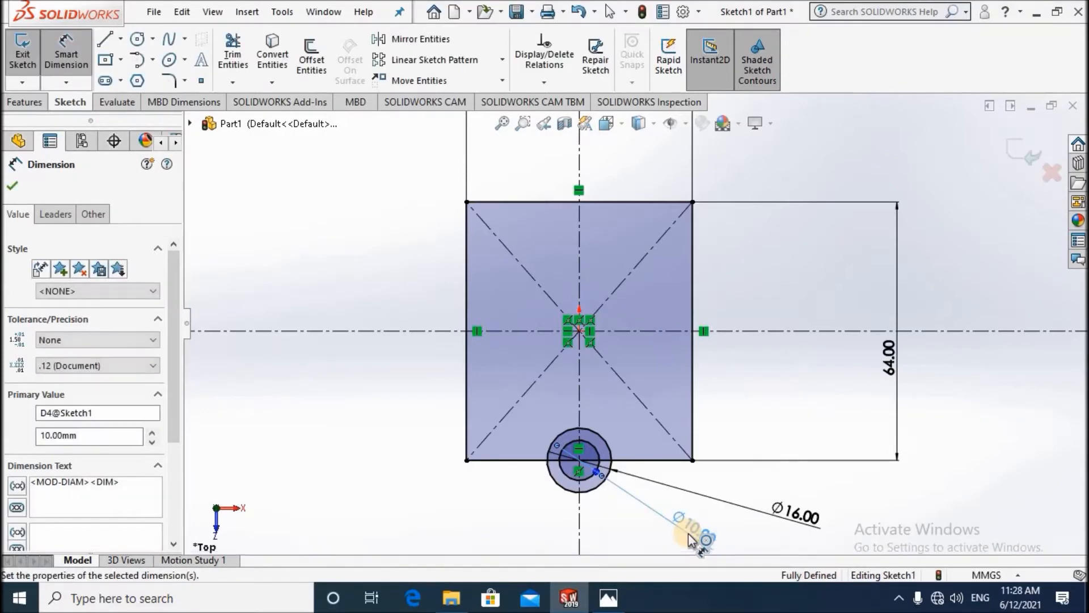
{"action": "key", "text": "Escape"}
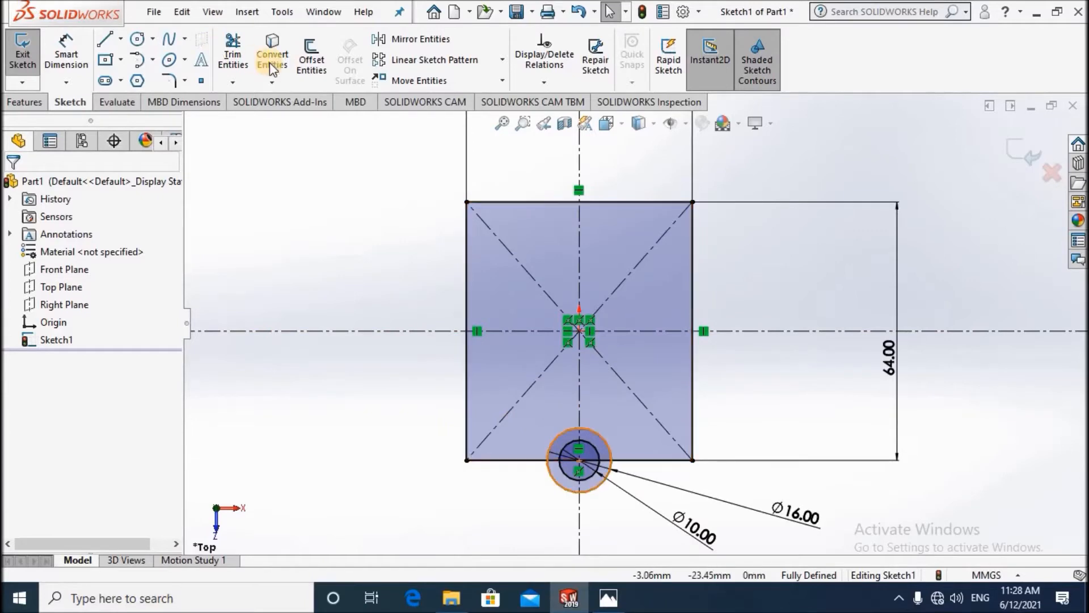
Mirror both concentric circles about the horizontal construction line onto the rectangle's upper edge, keeping the originals.
{"action": "left_click", "coordinate": [433, 37]}
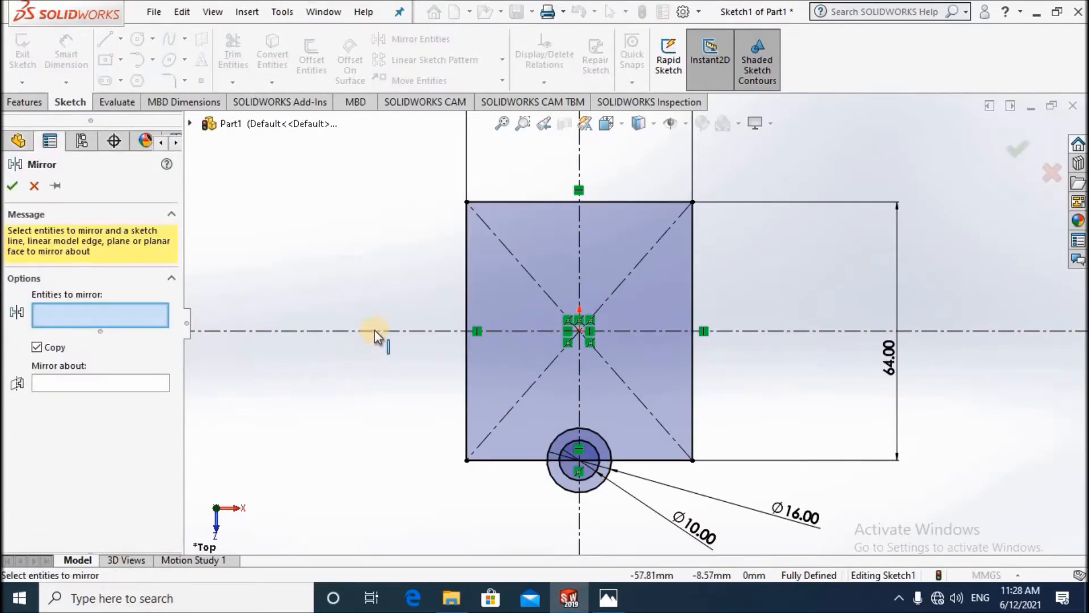
{"action": "left_click", "coordinate": [335, 333]}
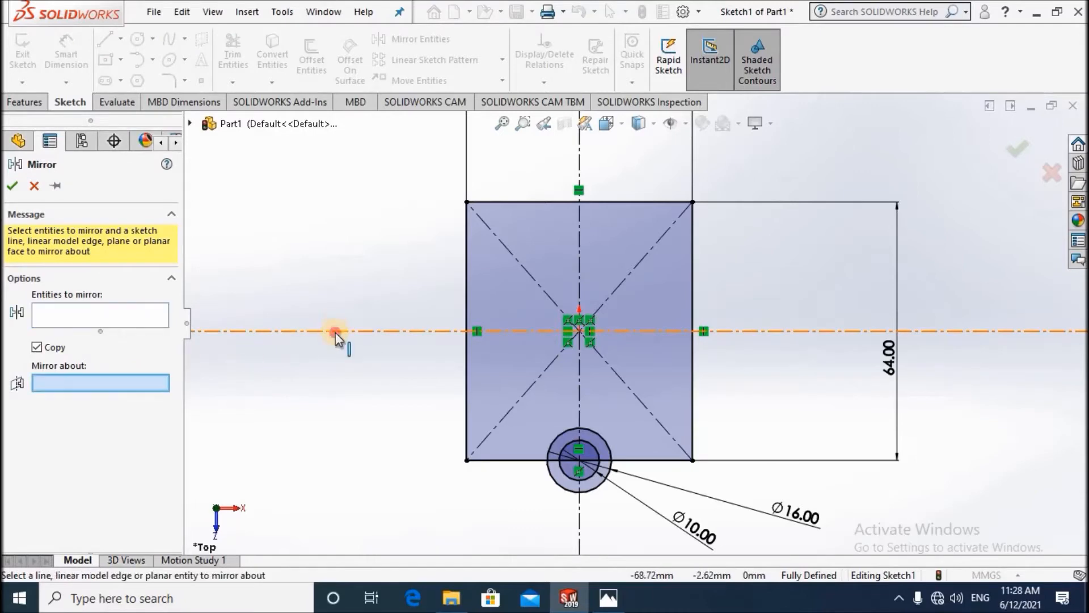
{"action": "left_click", "coordinate": [36, 347]}
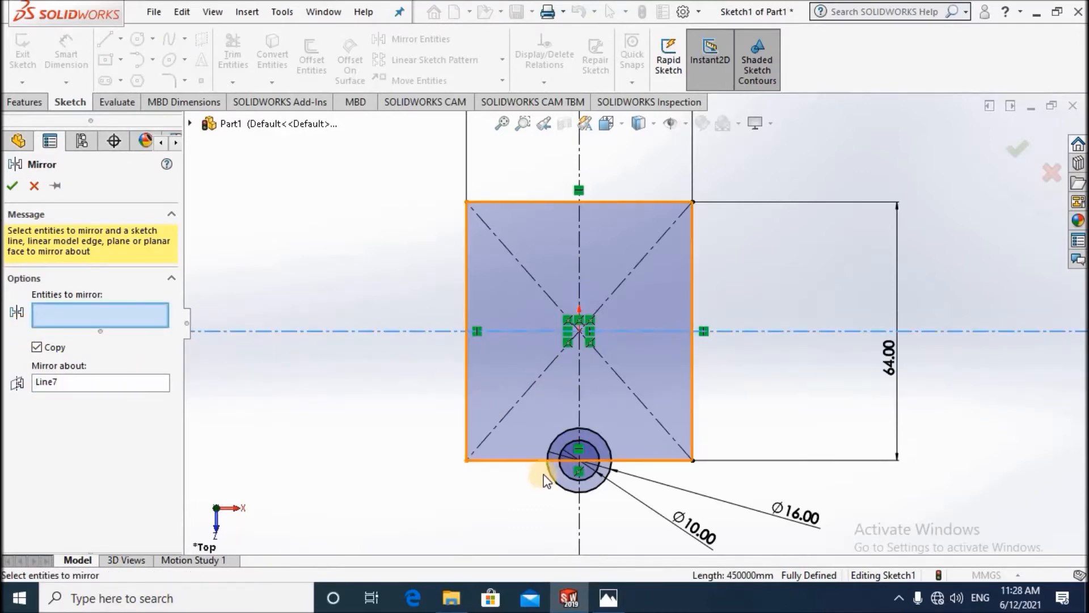
{"action": "left_click", "coordinate": [570, 445]}
{"action": "left_click", "coordinate": [569, 448]}
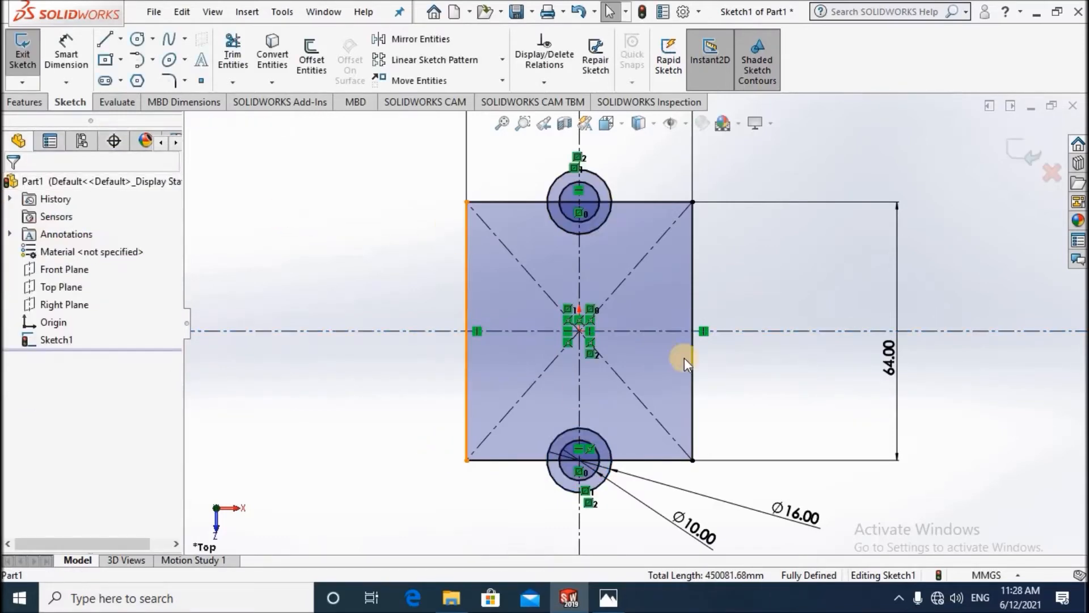
{"action": "key", "text": "Return"}
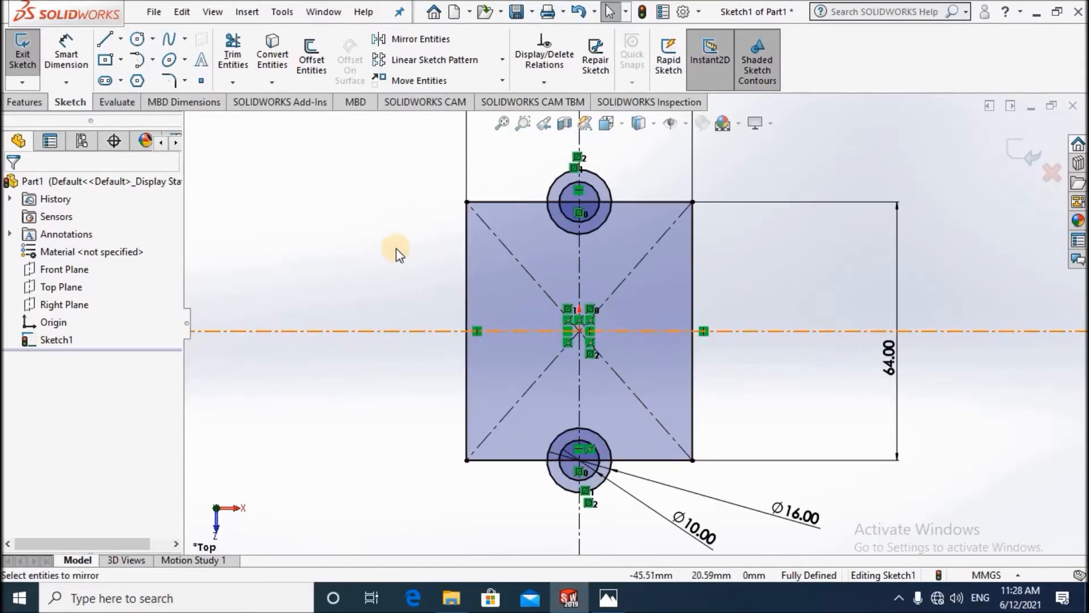
Start a Boss-Extrude using the plate region and both ring regions between the 10 and 16 mm circles on the lower edge.
{"action": "left_click", "coordinate": [28, 101]}
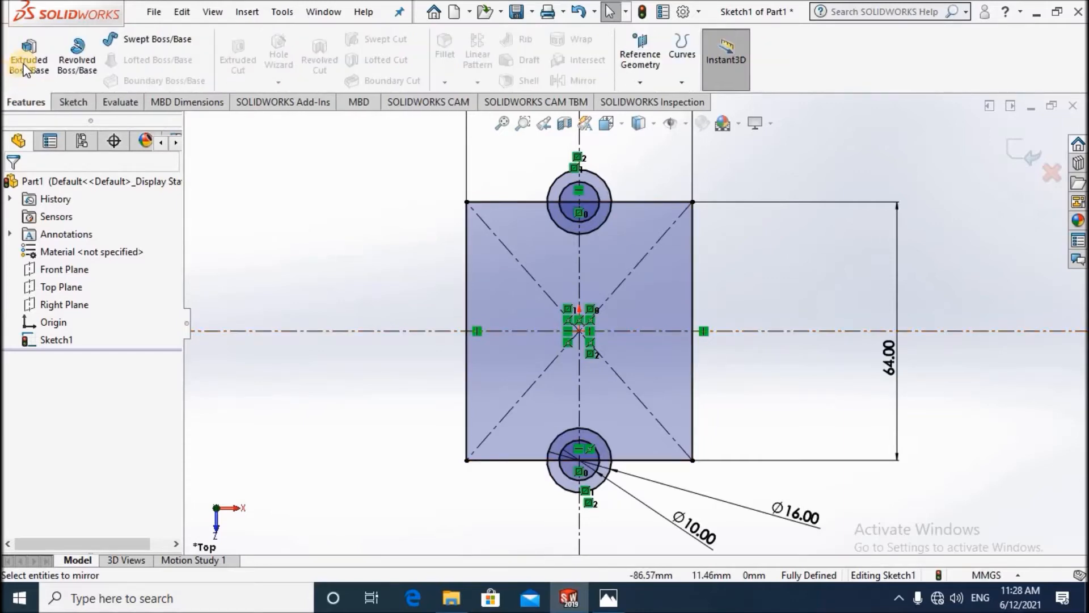
{"action": "left_click", "coordinate": [23, 62]}
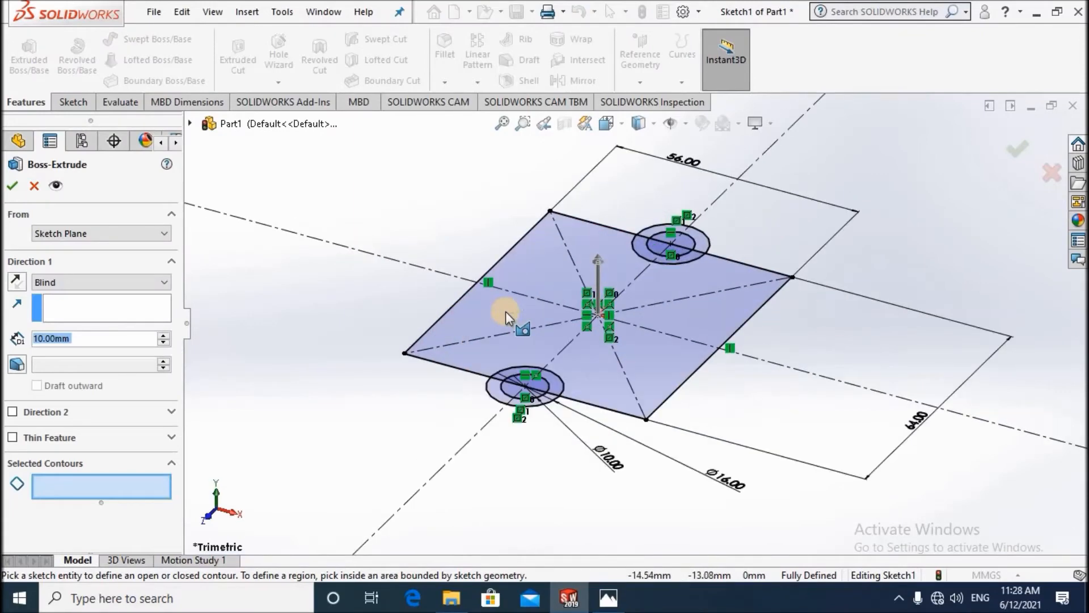
{"action": "left_click", "coordinate": [519, 364]}
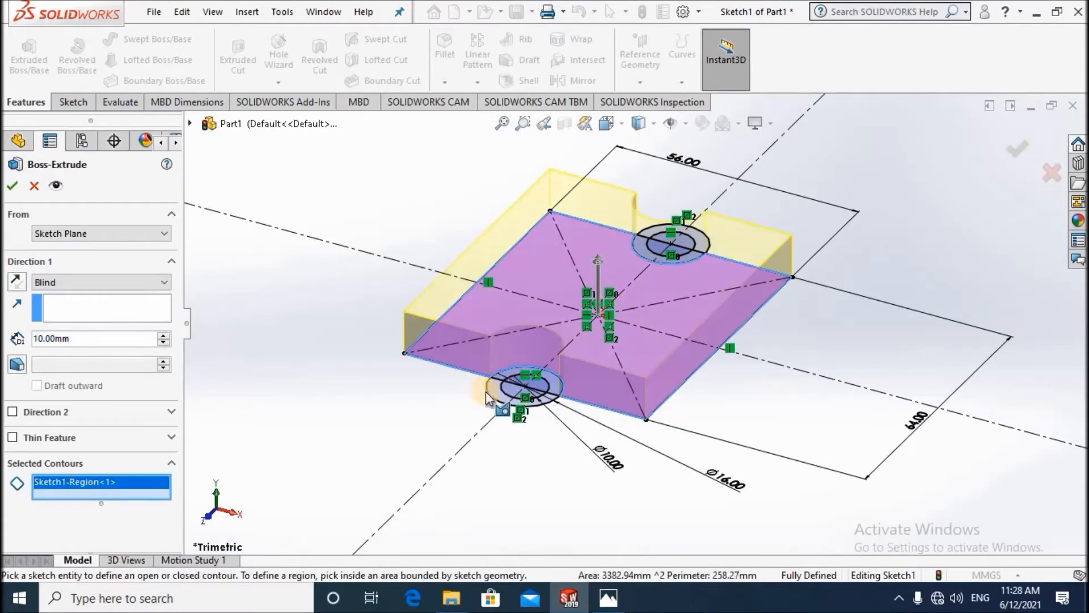
{"action": "scroll", "coordinate": [553, 377], "scroll_direction": "down", "scroll_amount": 6}
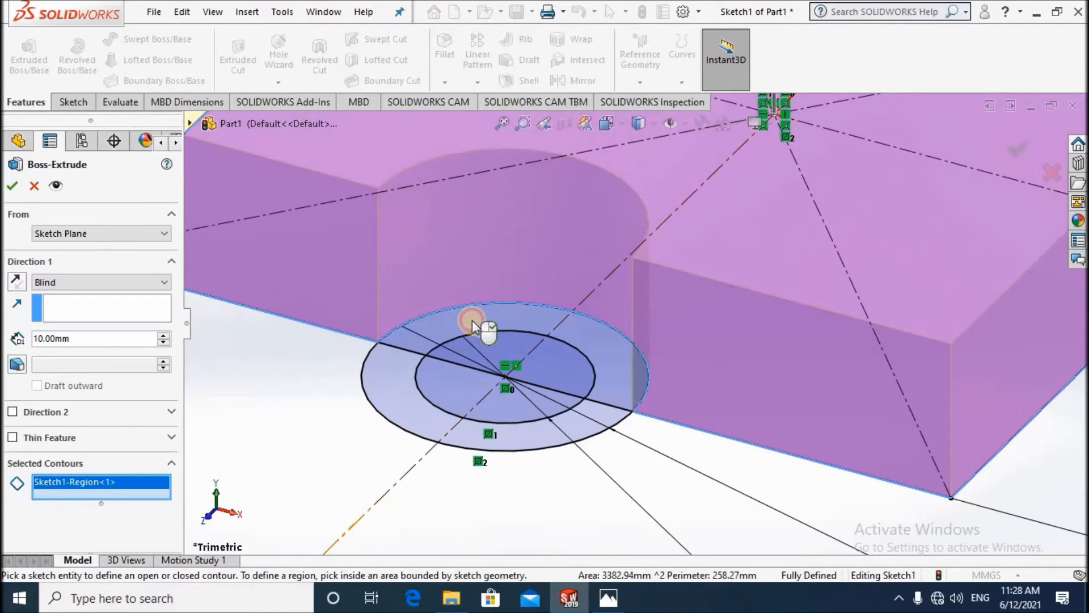
{"action": "left_click", "coordinate": [394, 399]}
{"action": "left_click", "coordinate": [749, 187]}
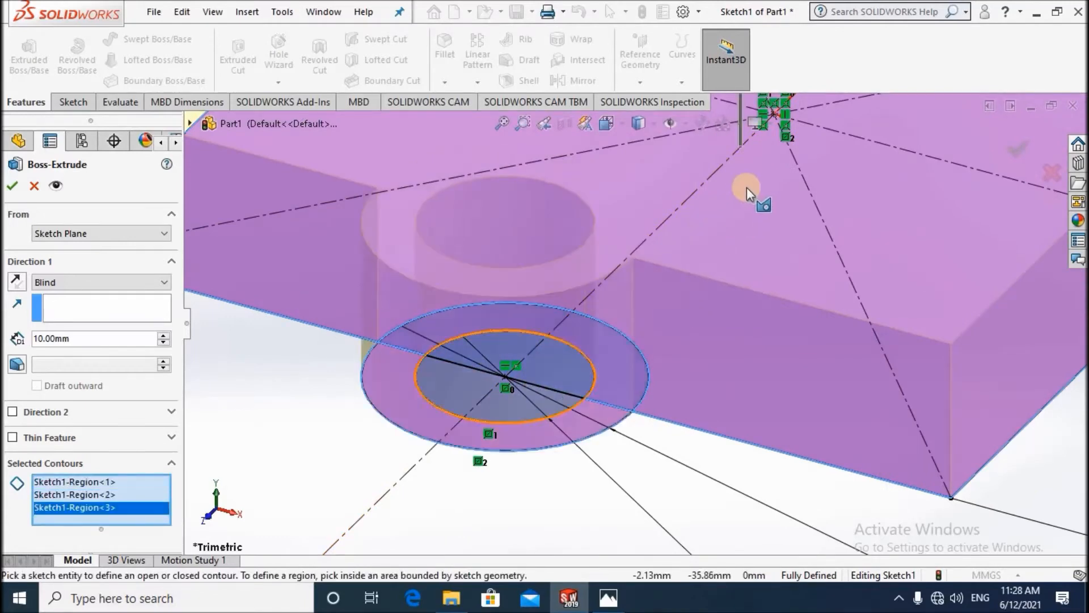
Add both ring regions between the concentric circles on the plate's opposite edge to the extrusion contours.
{"action": "scroll", "coordinate": [627, 320], "scroll_direction": "up", "scroll_amount": 6}
{"action": "scroll", "coordinate": [624, 318], "scroll_direction": "down", "scroll_amount": 5}
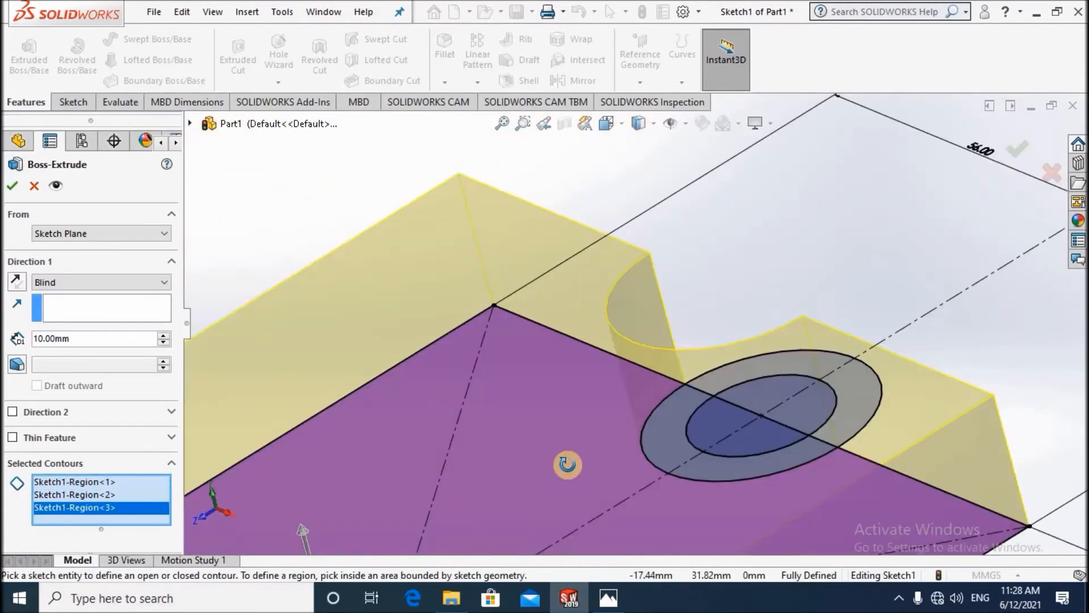
{"action": "scroll", "coordinate": [567, 448], "scroll_direction": "down", "scroll_amount": 4}
{"action": "left_click", "coordinate": [845, 373]}
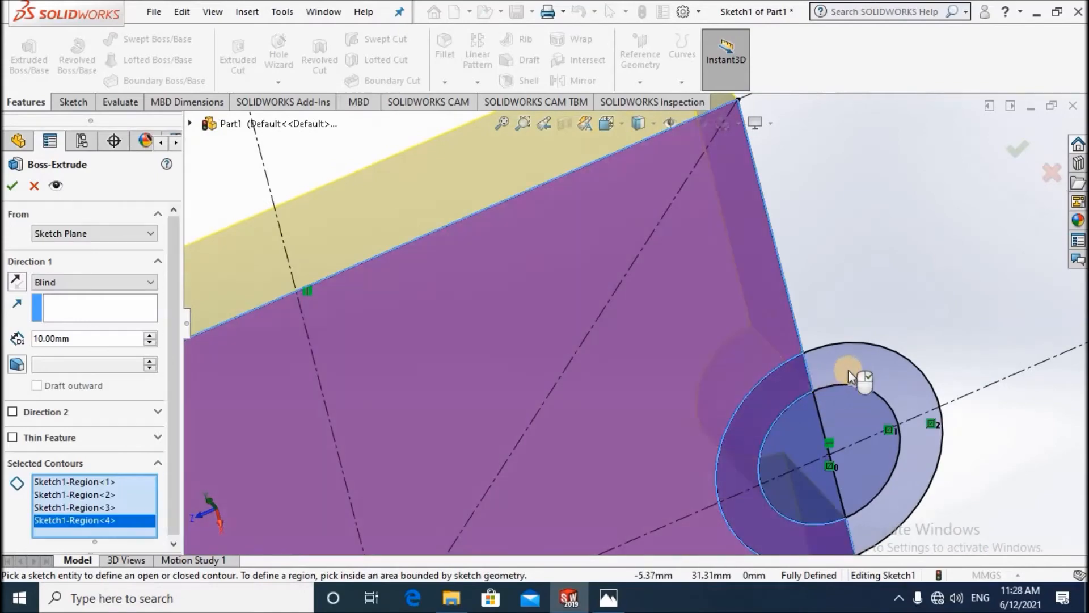
{"action": "scroll", "coordinate": [513, 391], "scroll_direction": "up", "scroll_amount": 6}
Set the blind extrusion depth to 8 mm and complete the Boss-Extrude.
{"action": "middle_click_drag", "start_coordinate": [573, 459], "coordinate": [4, 343]}
{"action": "left_click", "coordinate": [19, 340]}
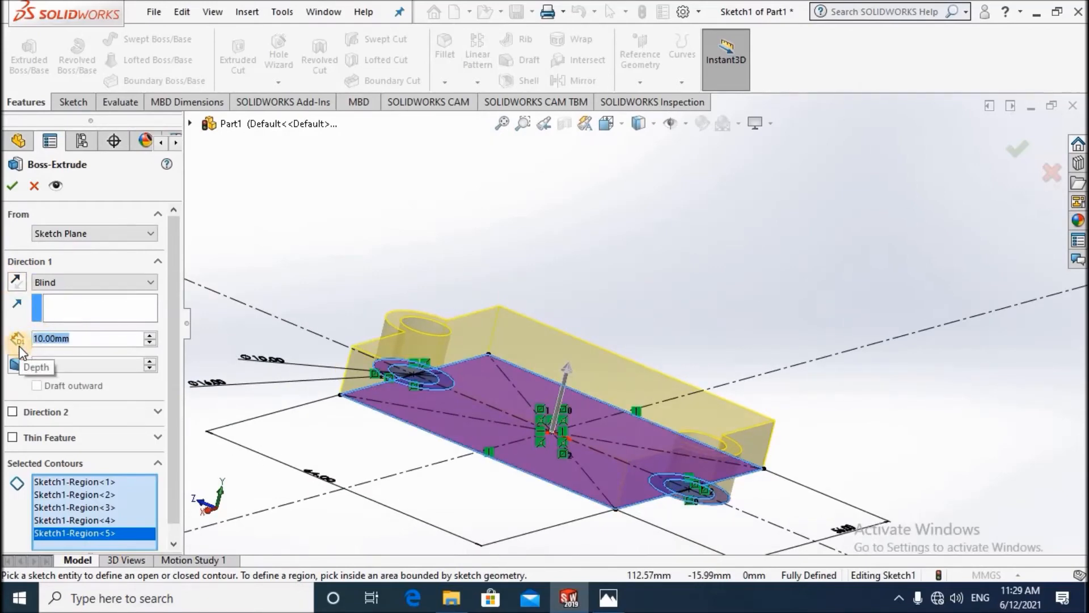
{"action": "type", "text": "8"}
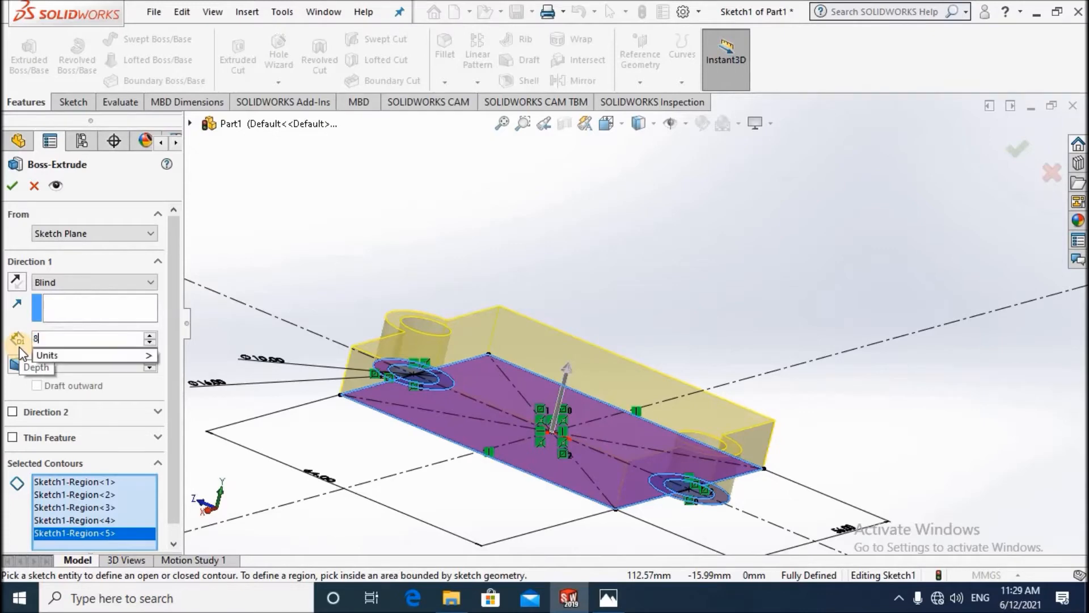
{"action": "key", "text": "Return"}
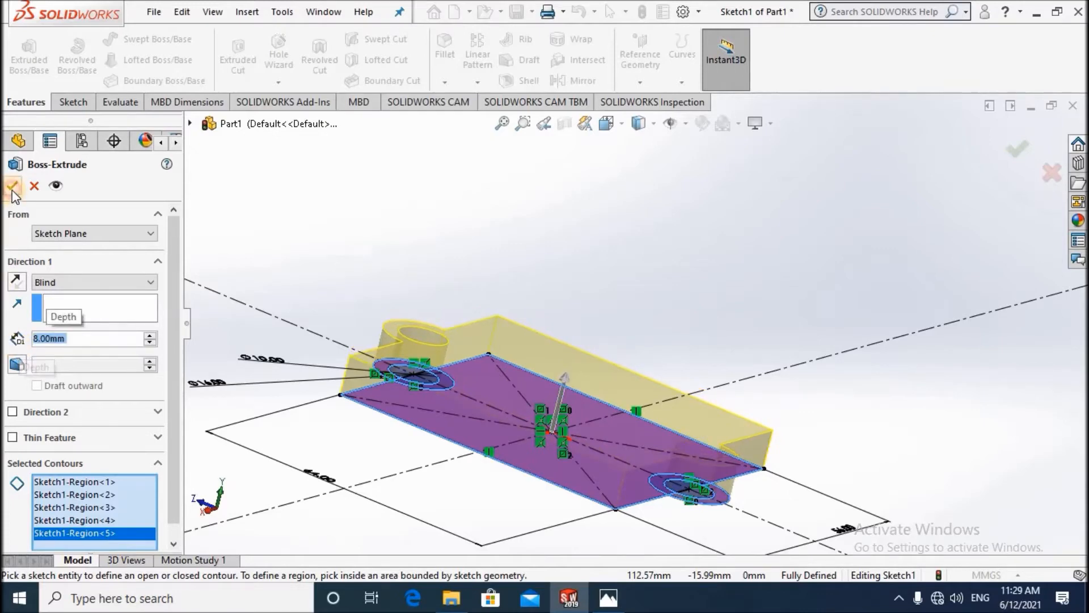
{"action": "left_click", "coordinate": [542, 307]}
Sketch a corner rectangle about 8 by 44 mm on the plate's top face, with one long side on the left edge.
{"action": "scroll", "coordinate": [560, 347], "scroll_direction": "up", "scroll_amount": 5}
{"action": "middle_click_drag", "start_coordinate": [523, 433], "coordinate": [560, 387]}
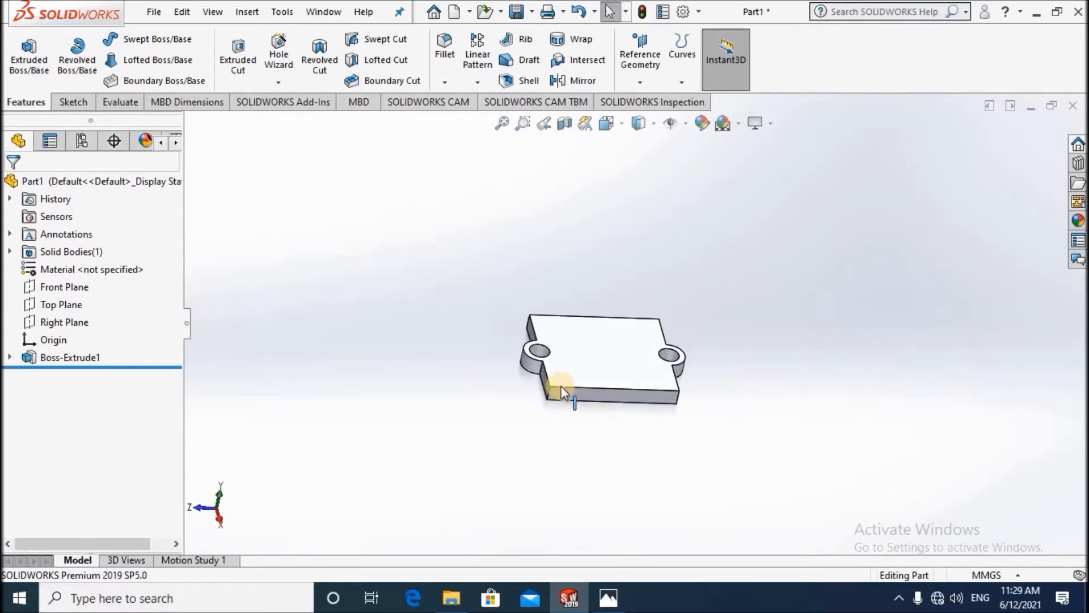
{"action": "left_click", "coordinate": [614, 357]}
{"action": "left_click", "coordinate": [615, 358]}
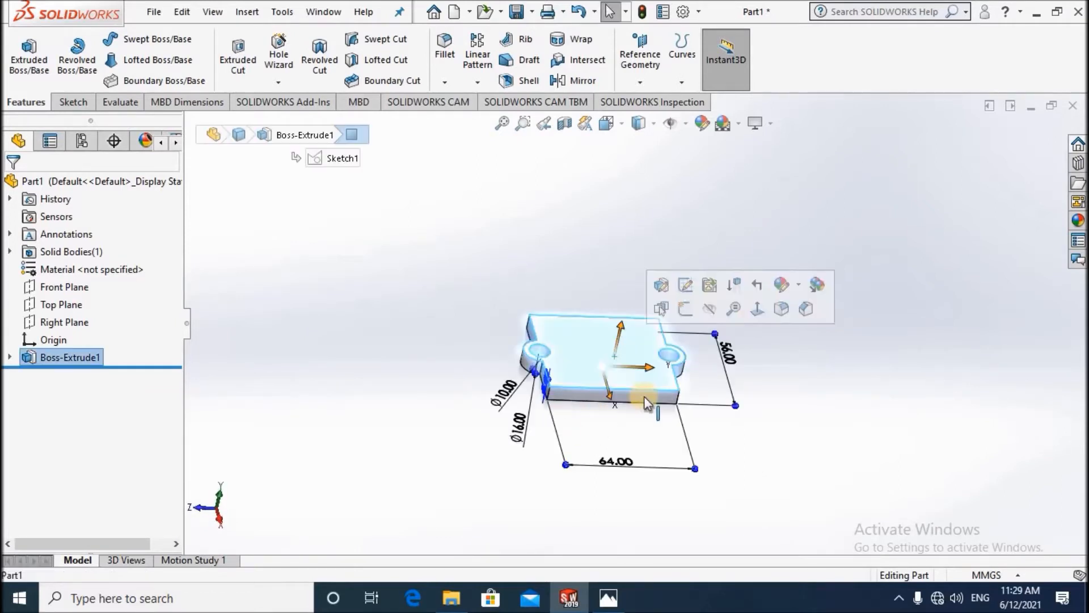
{"action": "right_click", "coordinate": [627, 342]}
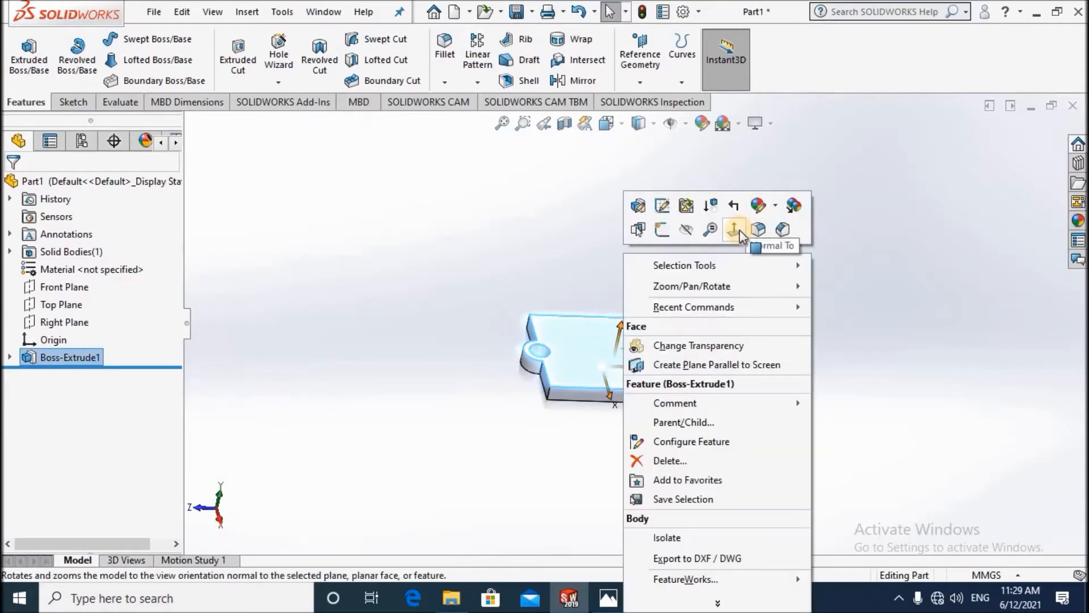
{"action": "left_click", "coordinate": [737, 229]}
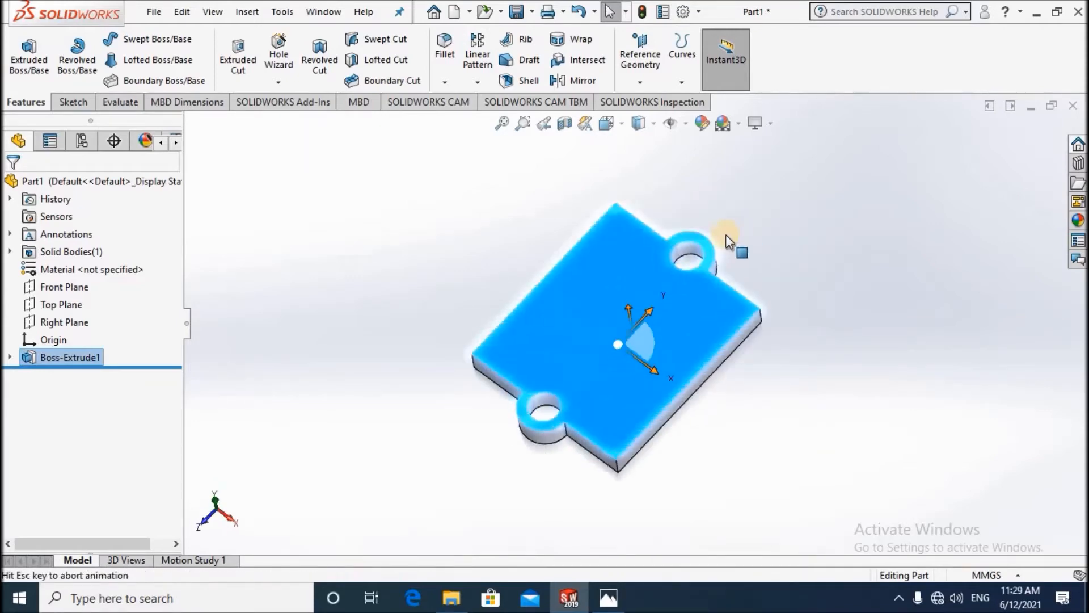
{"action": "left_click", "coordinate": [76, 103]}
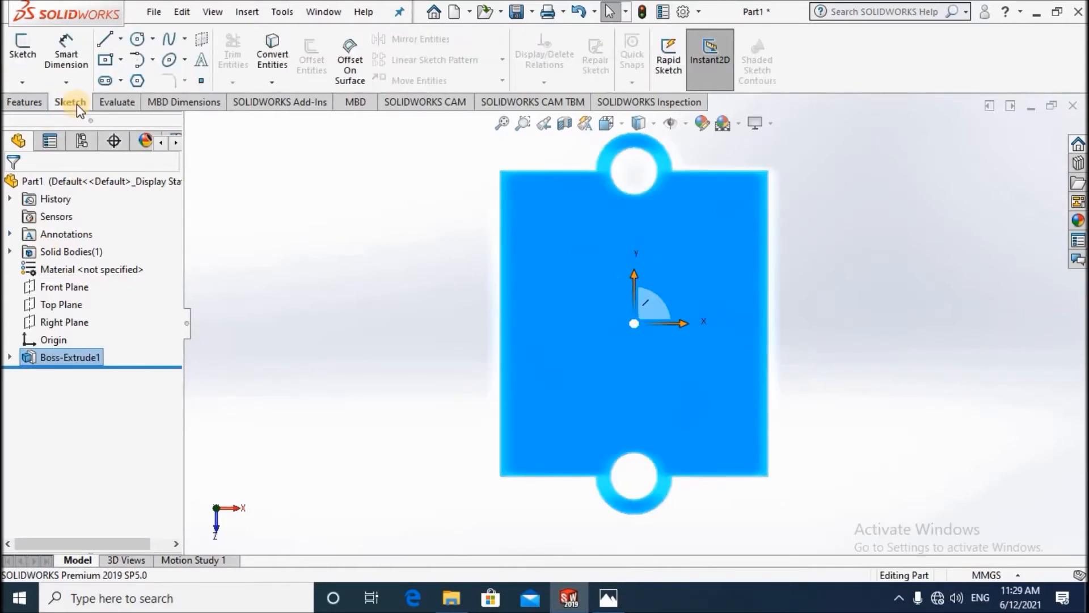
{"action": "left_click", "coordinate": [121, 60]}
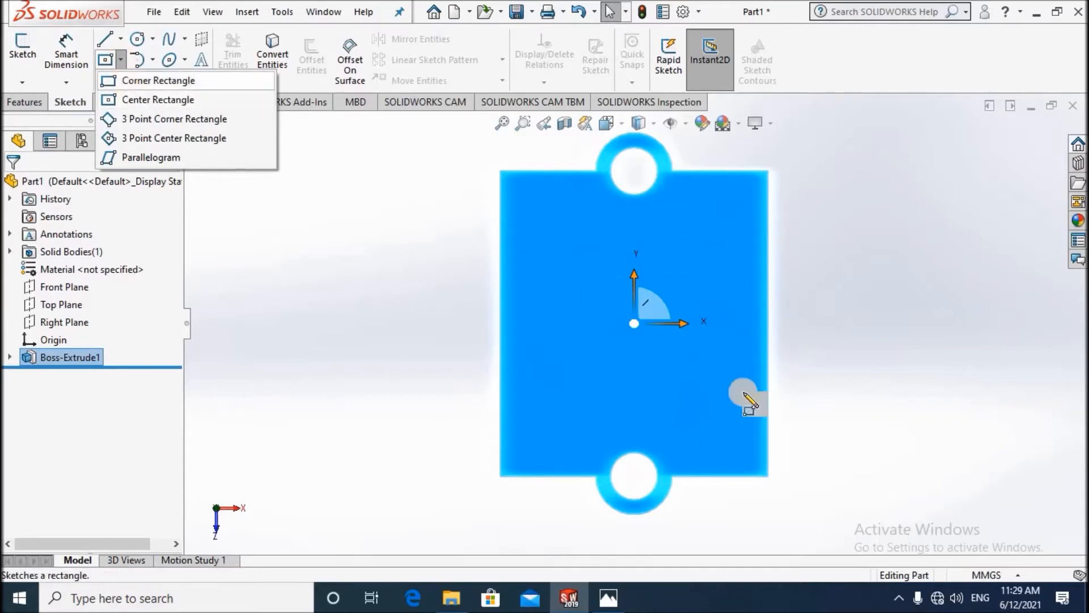
{"action": "left_click", "coordinate": [153, 78]}
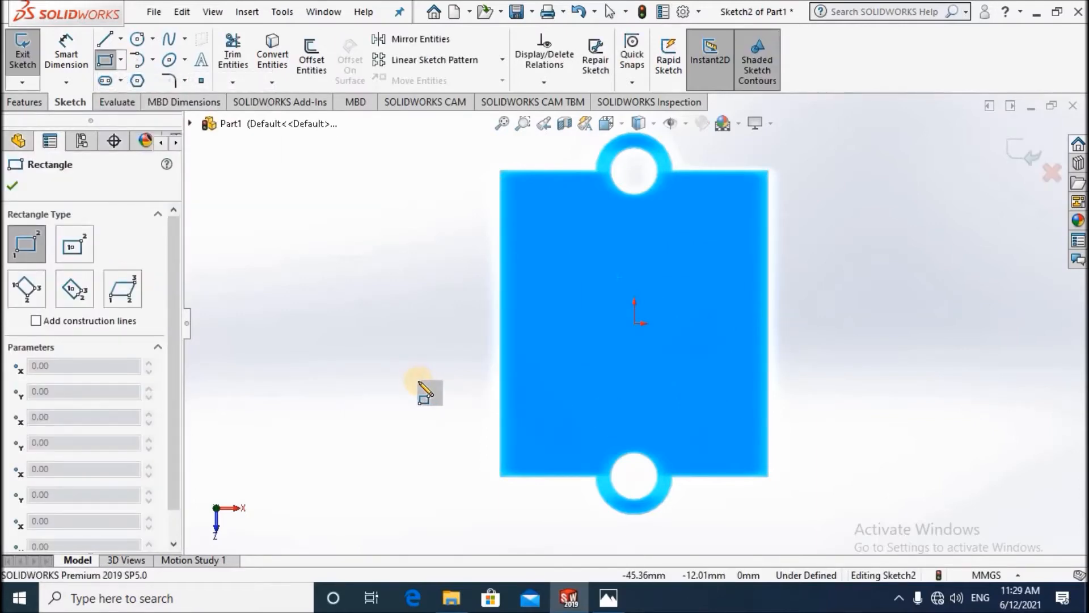
{"action": "mouse_move", "coordinate": [502, 226]}
{"action": "left_mouse_down"}
{"action": "mouse_move", "coordinate": [573, 403]}
{"action": "mouse_move", "coordinate": [539, 432]}
{"action": "left_mouse_up"}
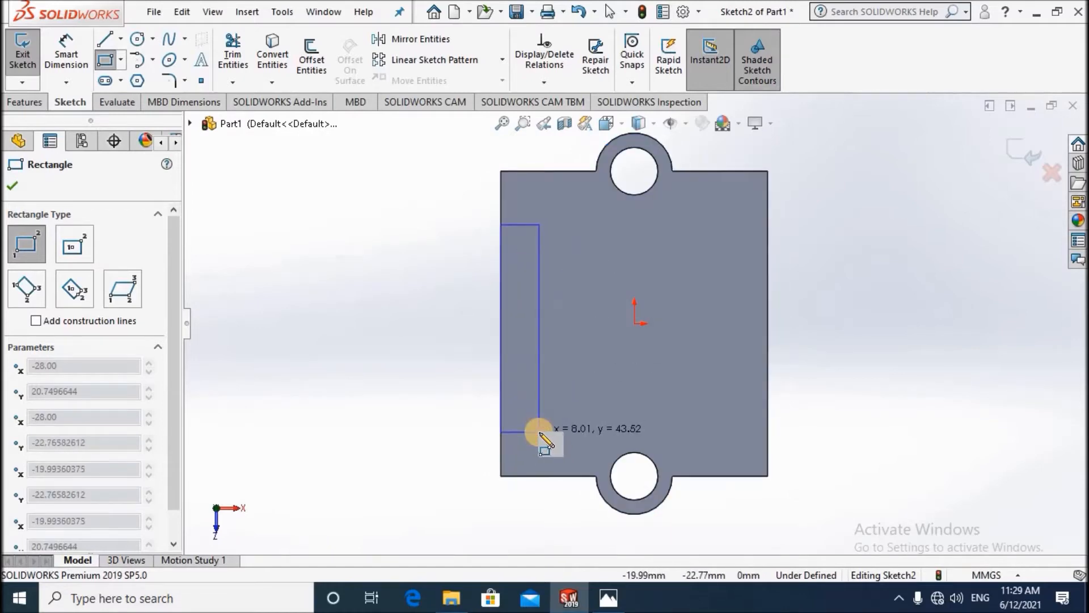
{"action": "key", "text": "Escape"}
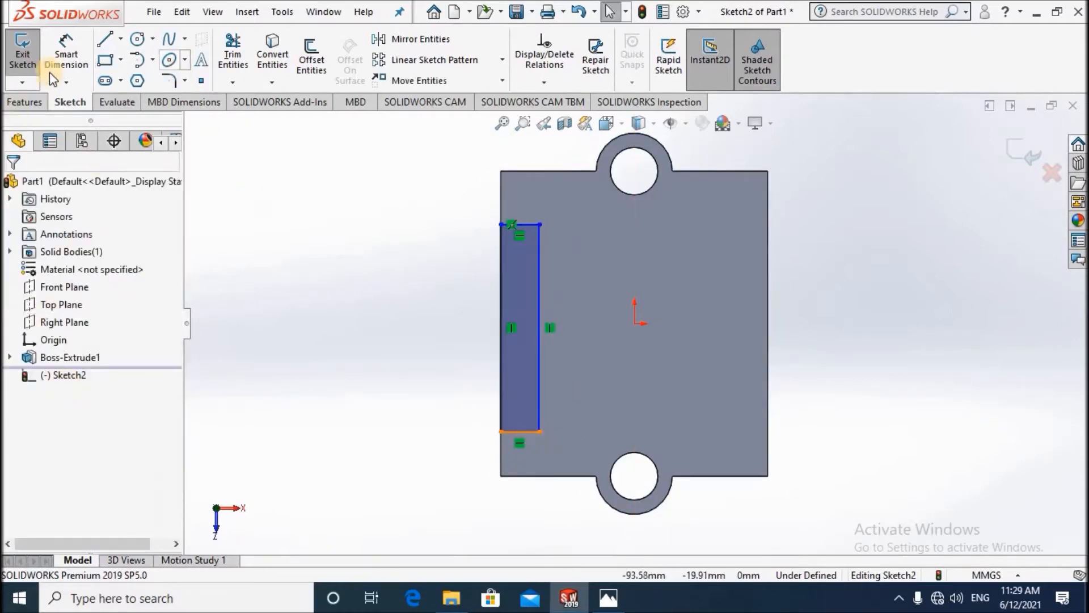
Dimension the length of the narrow rectangle and set it to 50 mm.
{"action": "left_click", "coordinate": [65, 57]}
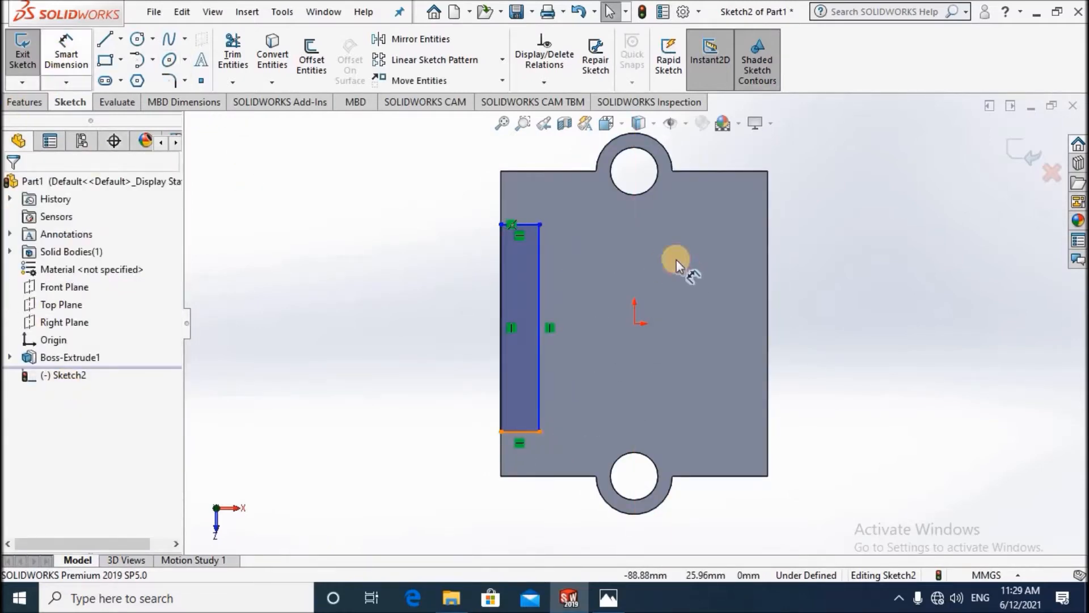
{"action": "left_click", "coordinate": [520, 433]}
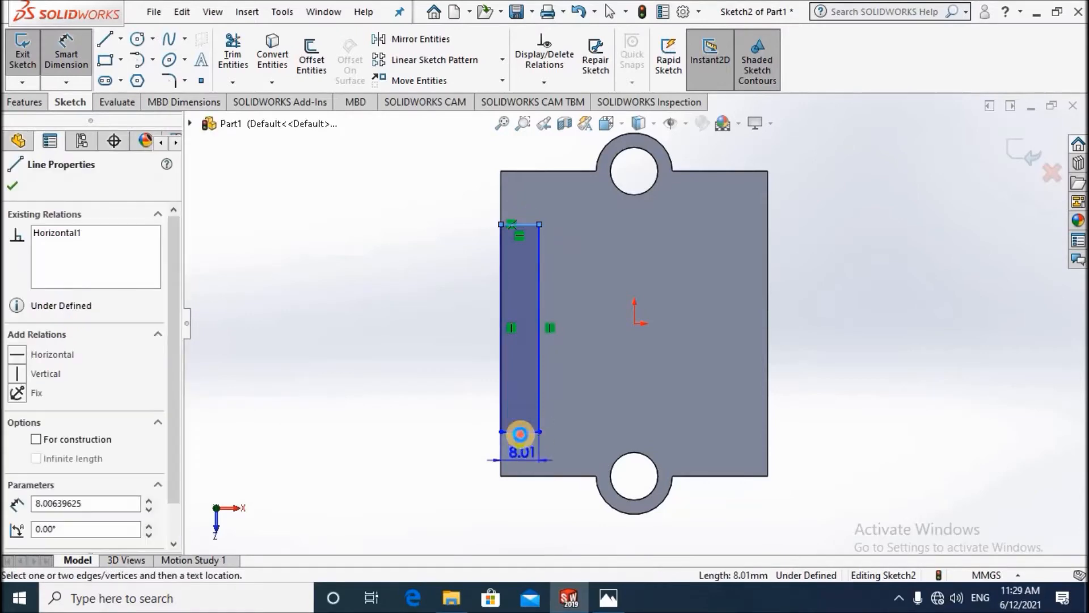
{"action": "left_click", "coordinate": [413, 343]}
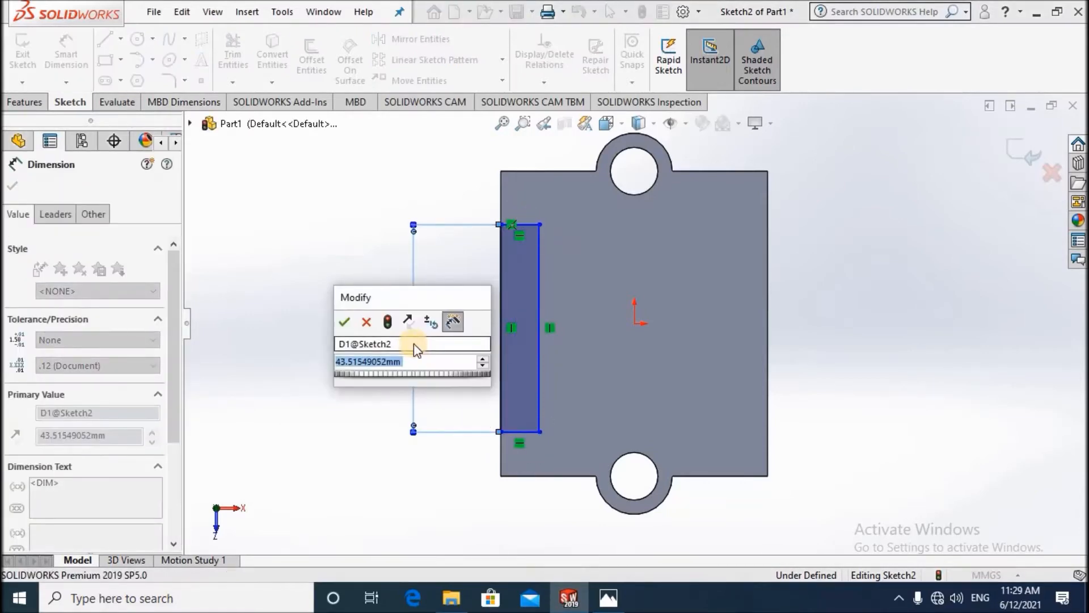
{"action": "type", "text": "50"}
{"action": "key", "text": "Return"}
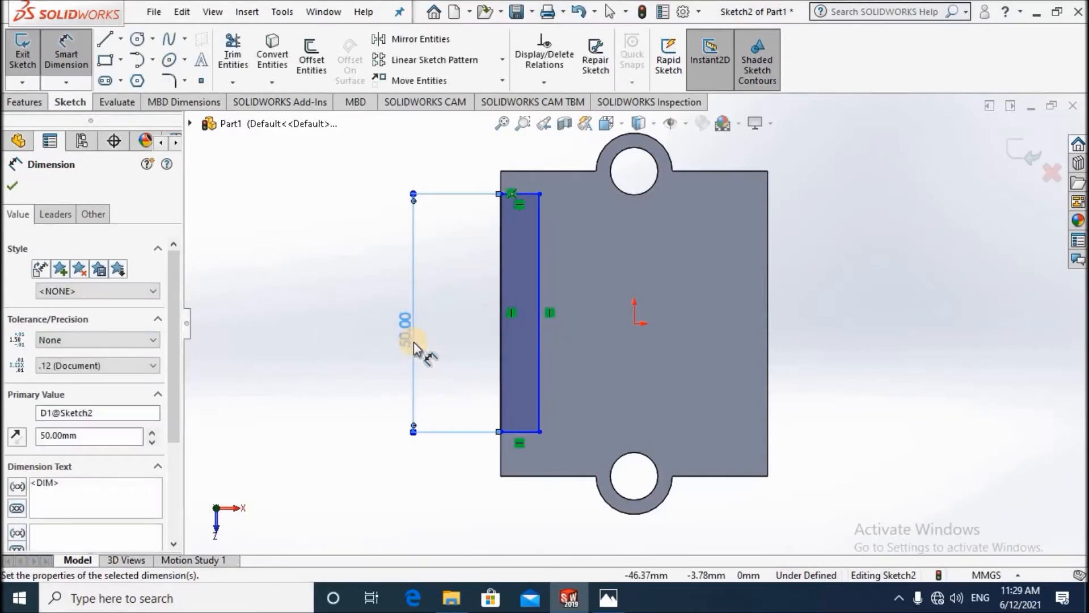
{"action": "left_click", "coordinate": [13, 186]}
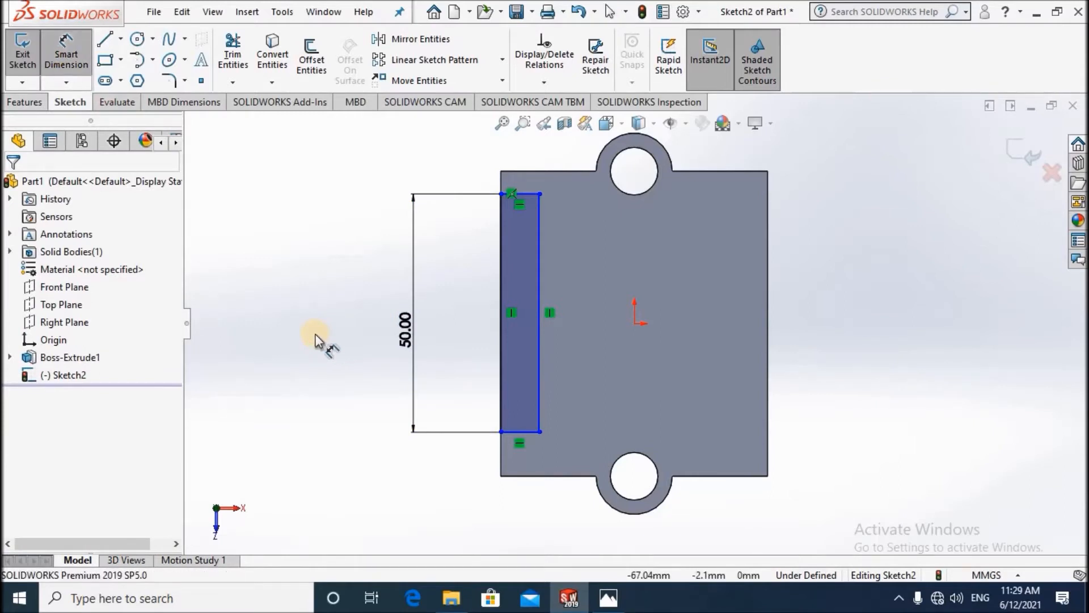
Dimension the width between the rectangle's two long sides and set it to 8 mm.
{"action": "left_click", "coordinate": [539, 380]}
{"action": "left_click", "coordinate": [504, 383]}
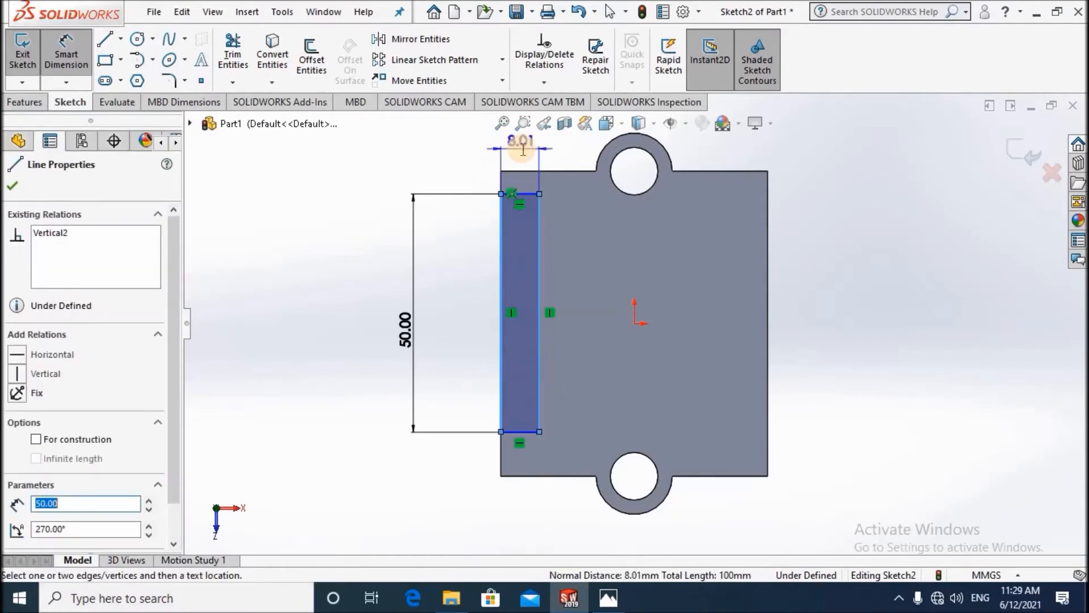
{"action": "left_click", "coordinate": [520, 151]}
{"action": "type", "text": "8"}
{"action": "key", "text": "Return"}
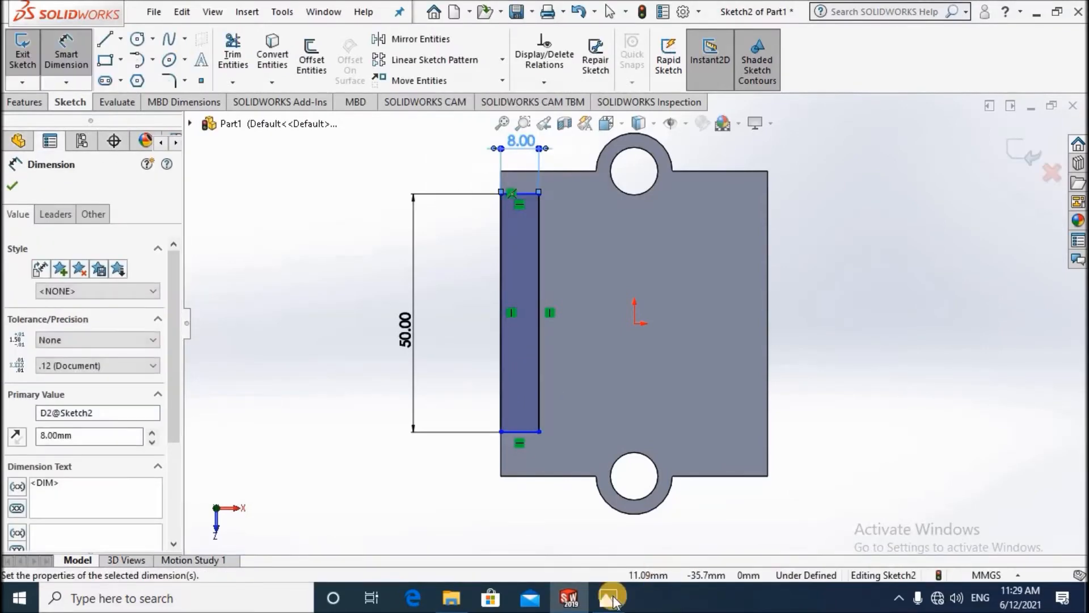
Check the reference drawing and set the distance between the rectangle's upper side and the plate's upper edge to 7 mm.
{"action": "left_click", "coordinate": [609, 599]}
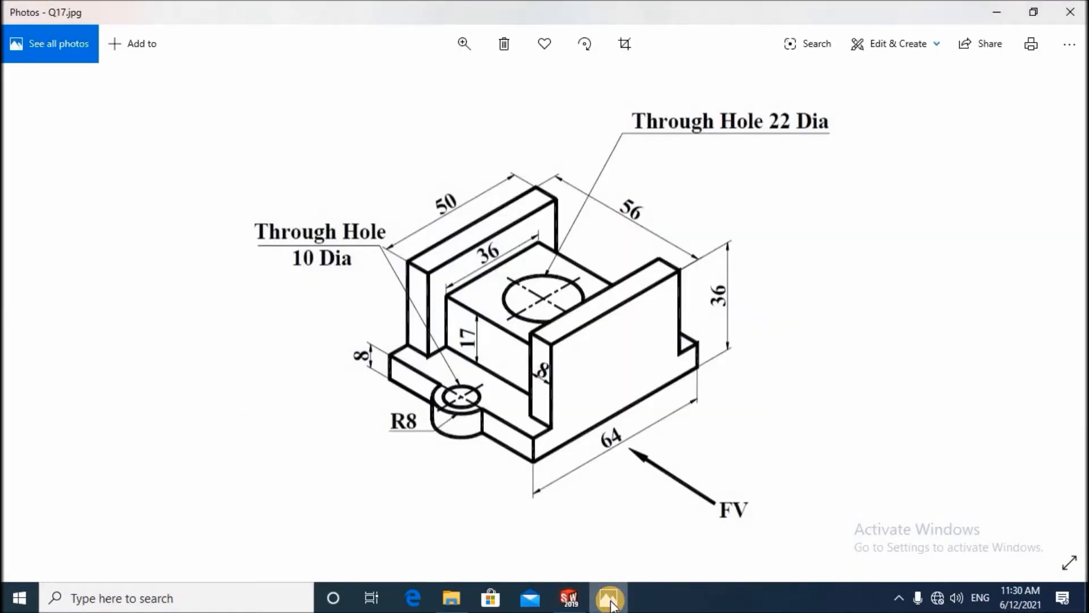
{"action": "left_click", "coordinate": [611, 602]}
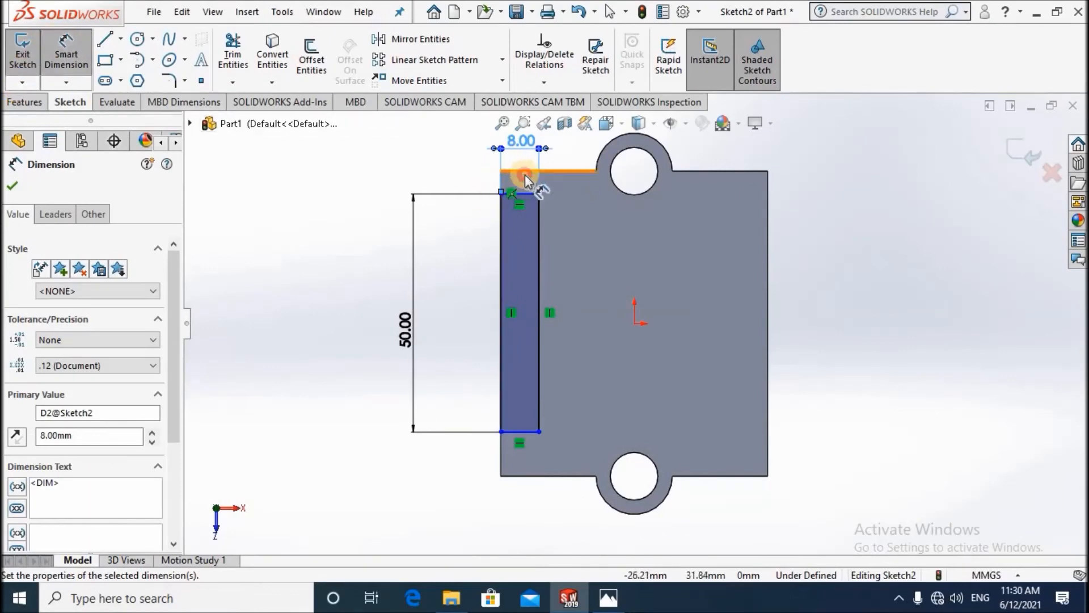
{"action": "left_click", "coordinate": [526, 196]}
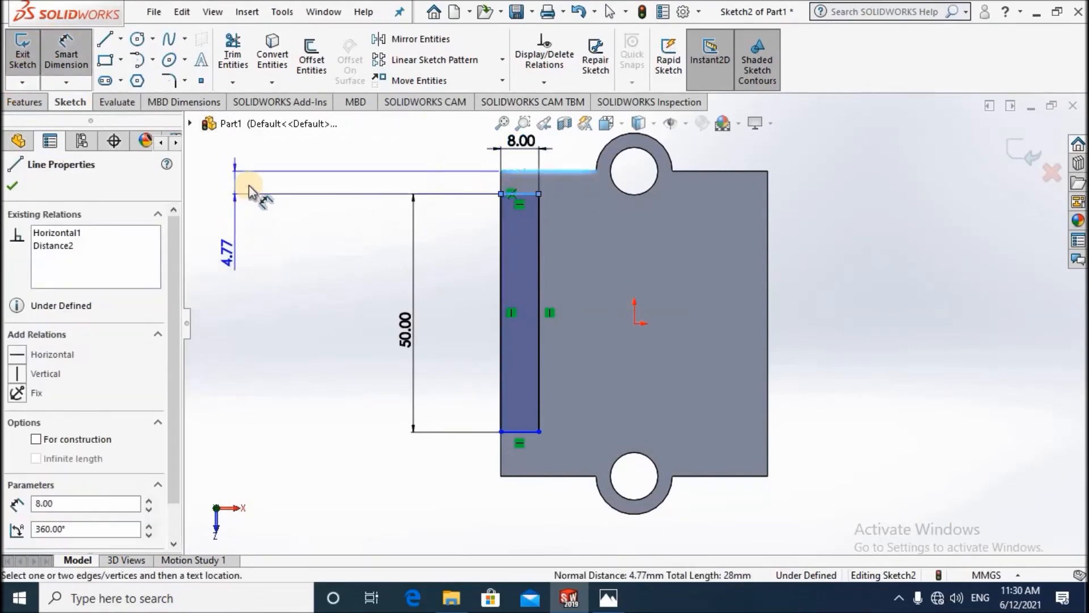
{"action": "left_click", "coordinate": [250, 185]}
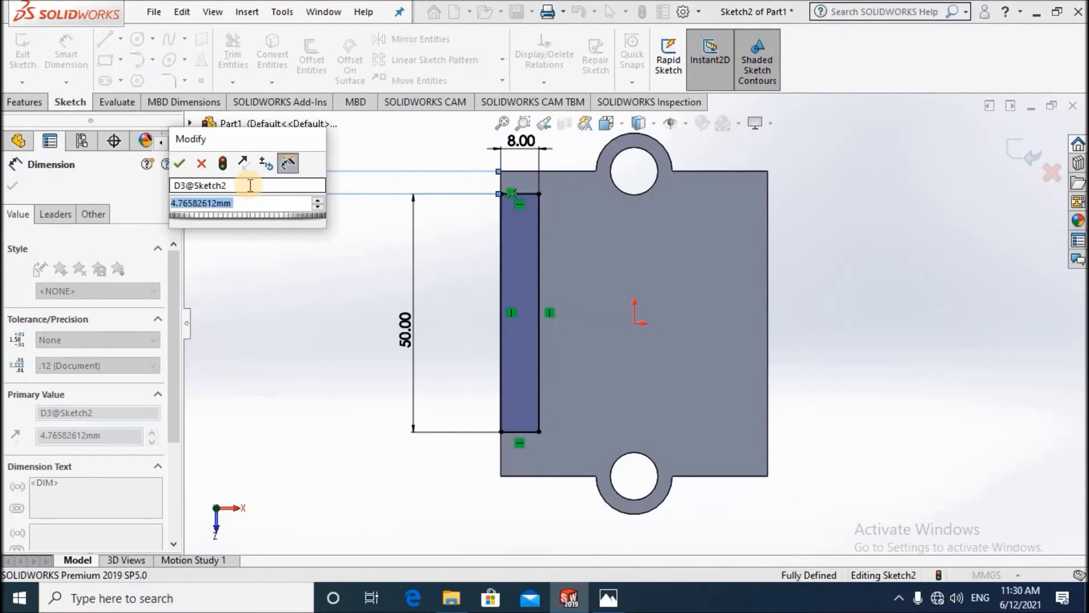
{"action": "type", "text": "0"}
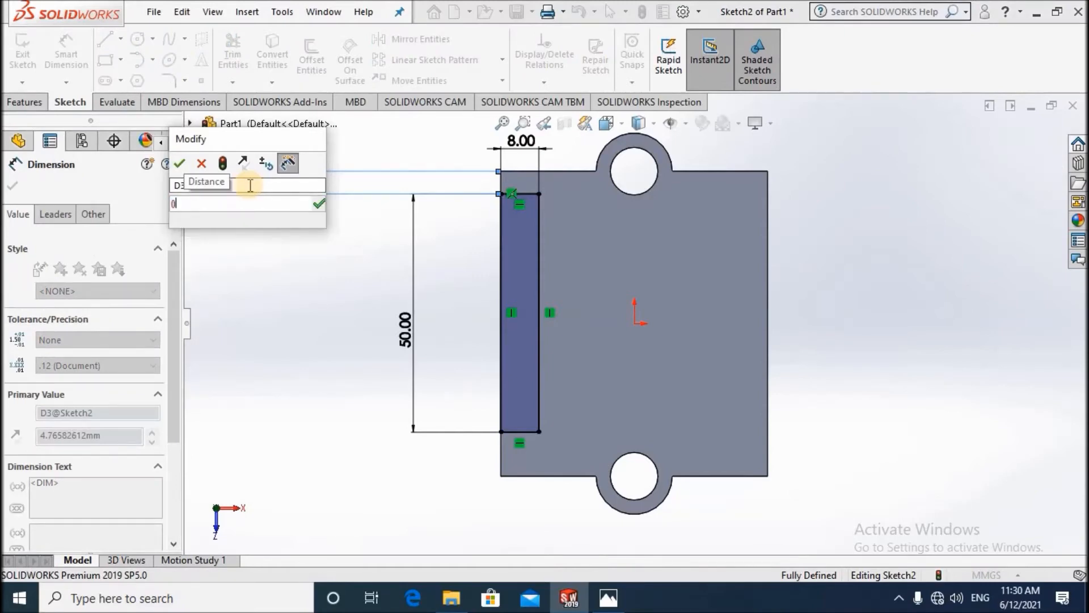
{"action": "type", "text": "64-"}
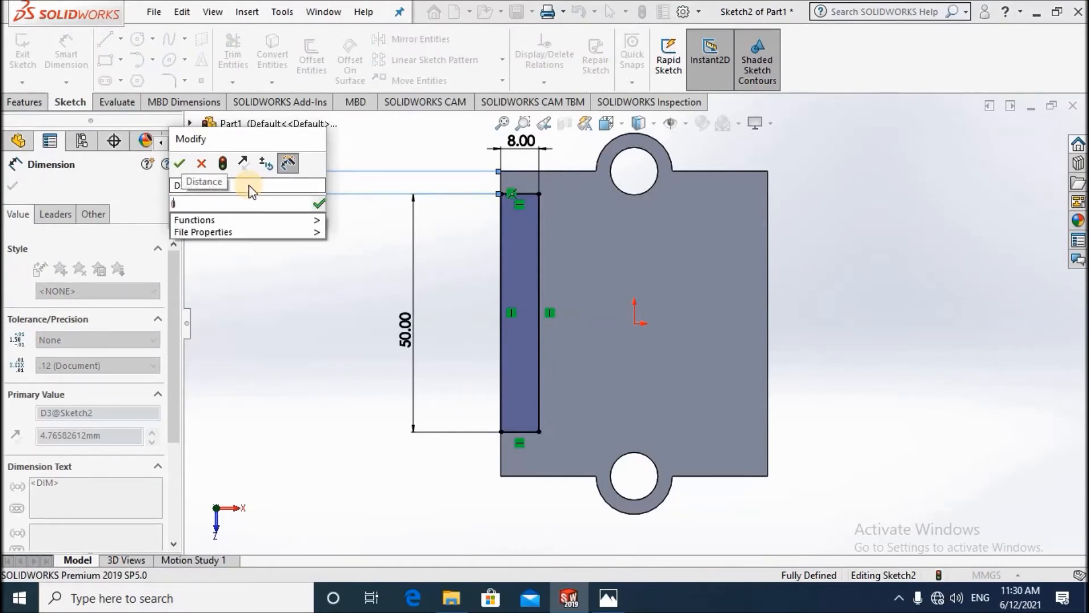
{"action": "type", "text": "50)/"}
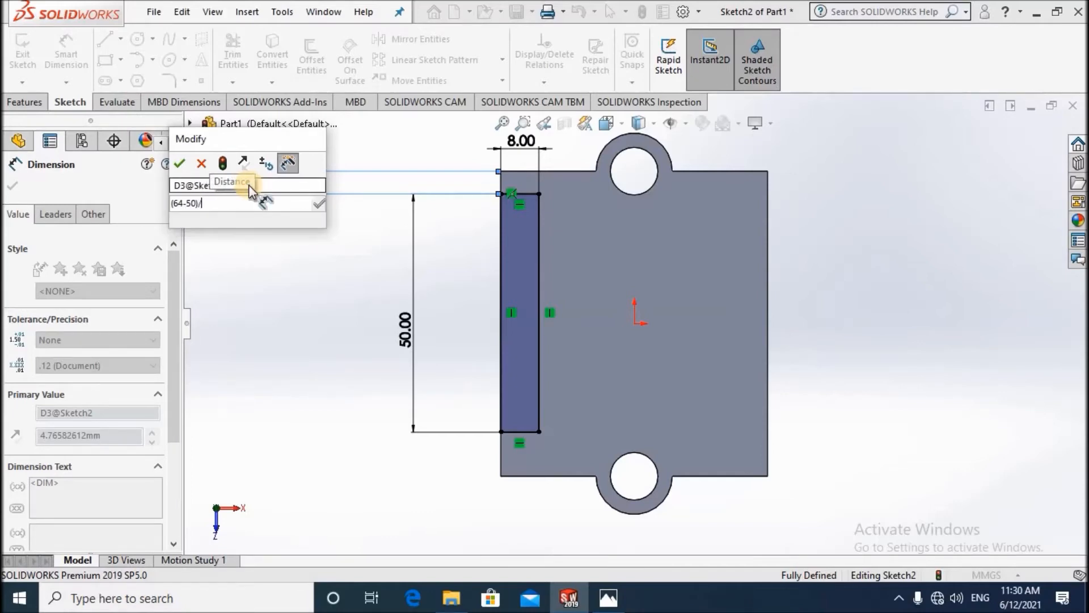
{"action": "key", "text": "Return"}
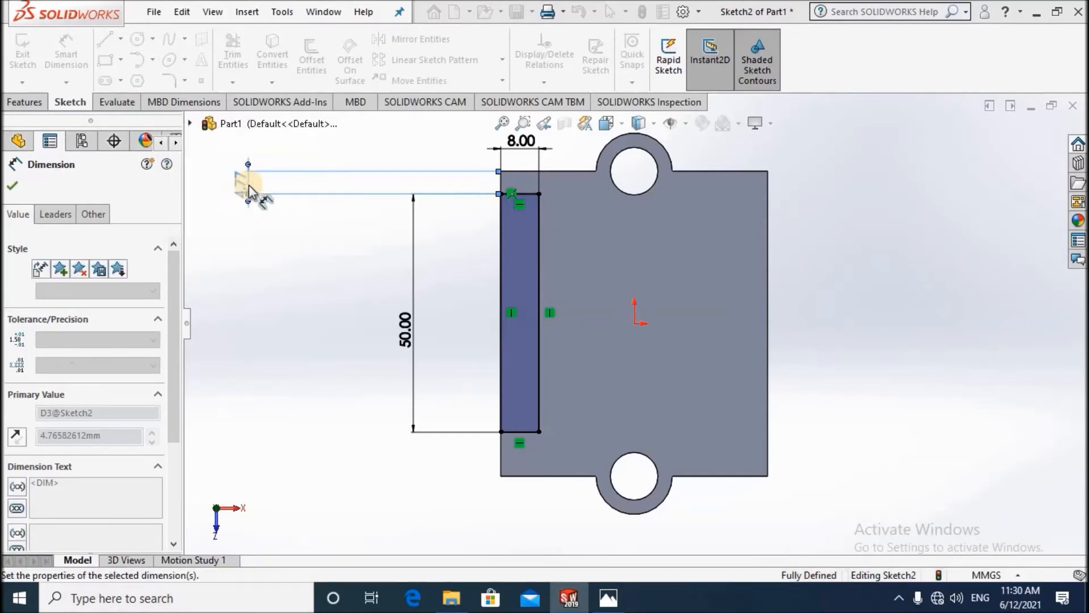
{"action": "left_click", "coordinate": [386, 281]}
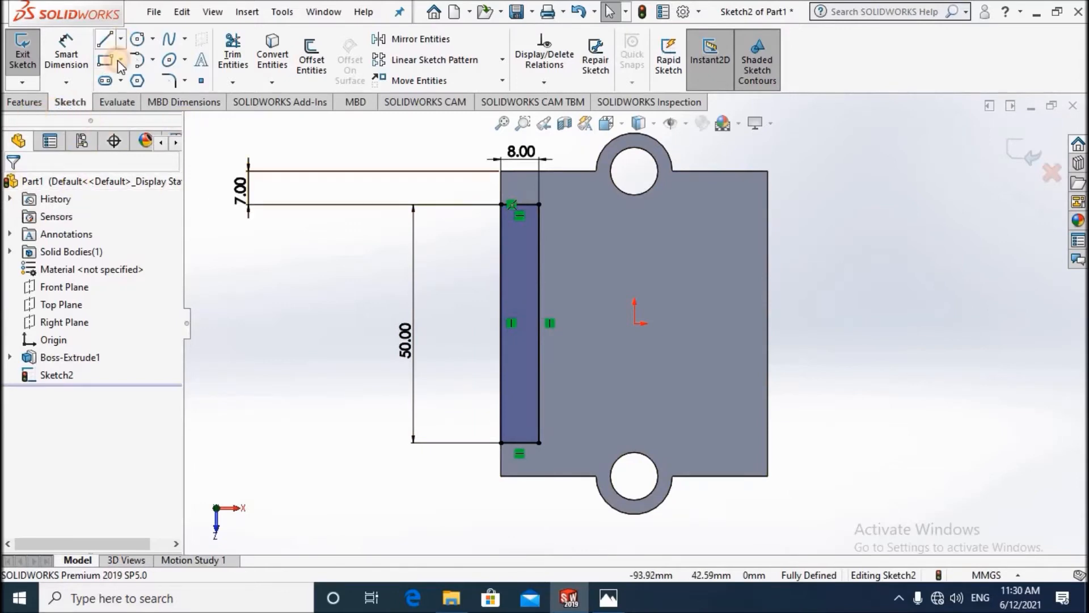
Draw a vertical construction centerline of infinite length through the origin.
{"action": "left_click", "coordinate": [121, 39]}
{"action": "left_click", "coordinate": [118, 83]}
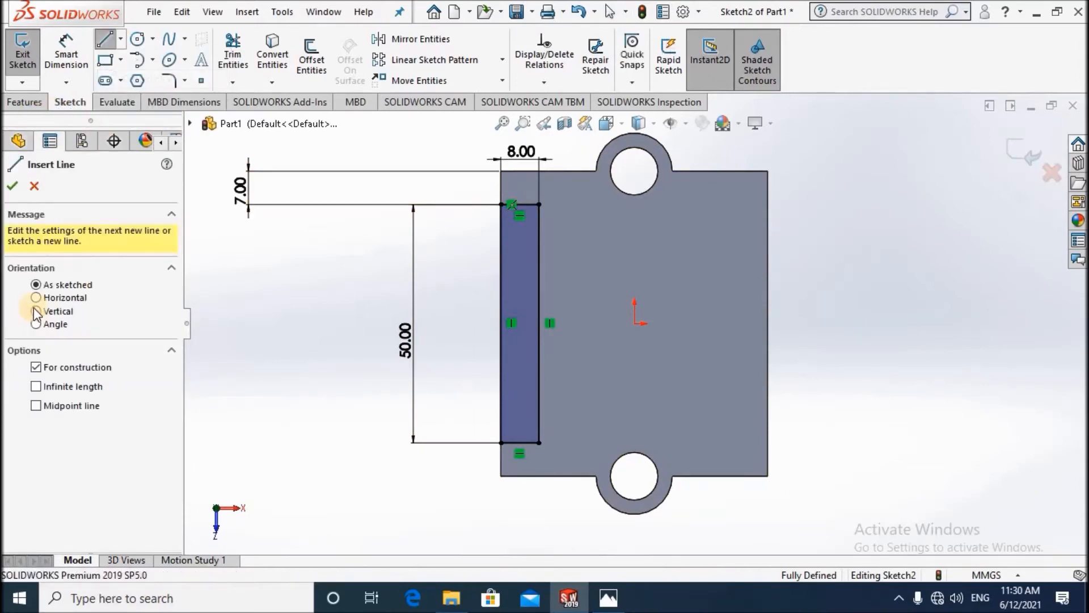
{"action": "left_click", "coordinate": [36, 311]}
{"action": "left_click", "coordinate": [35, 387]}
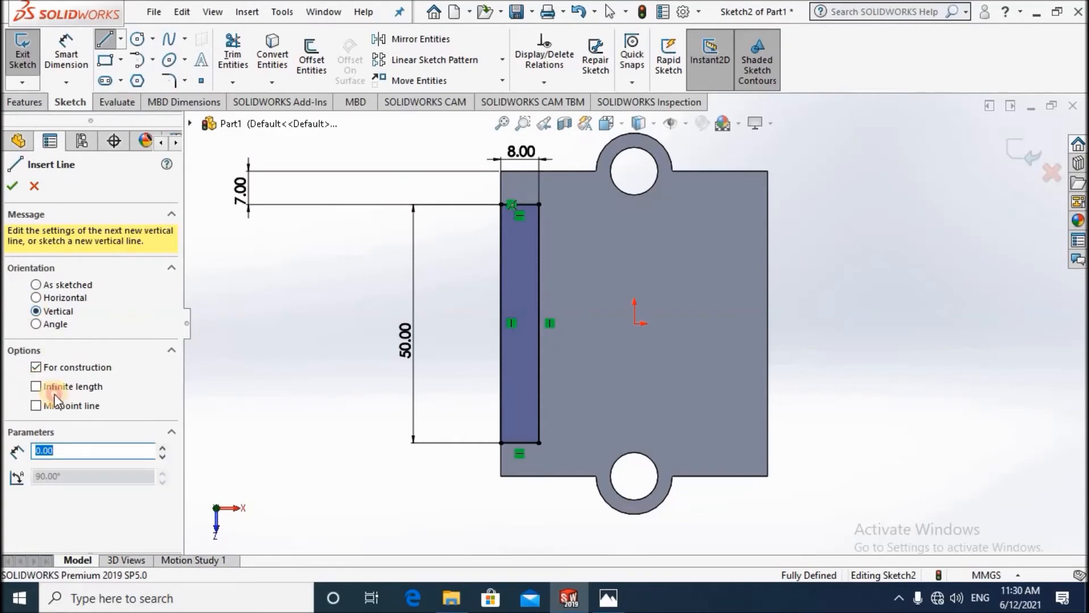
{"action": "left_click", "coordinate": [634, 323]}
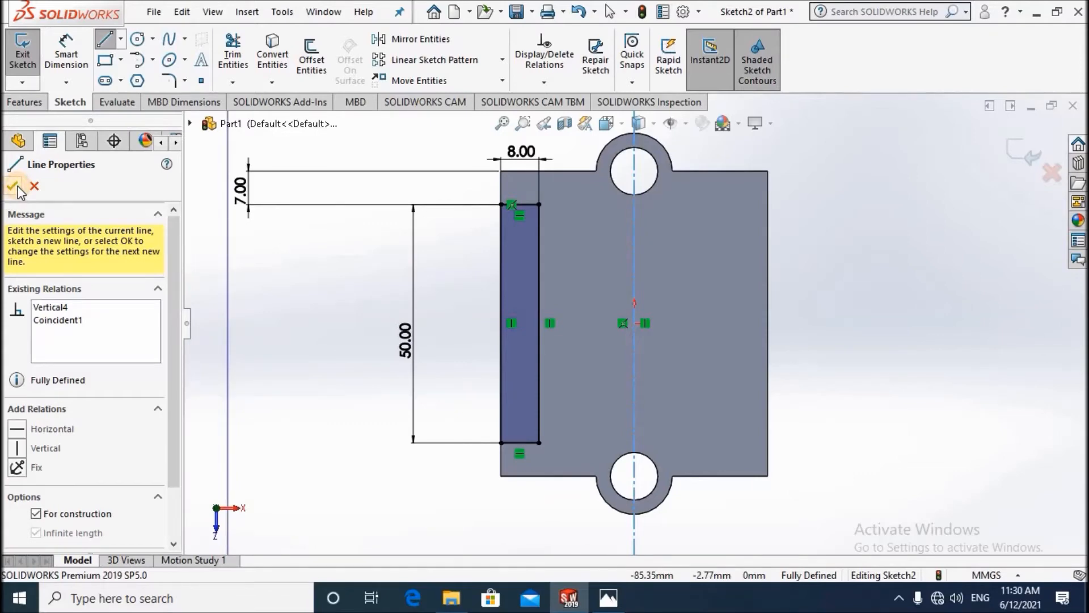
{"action": "left_click", "coordinate": [18, 189]}
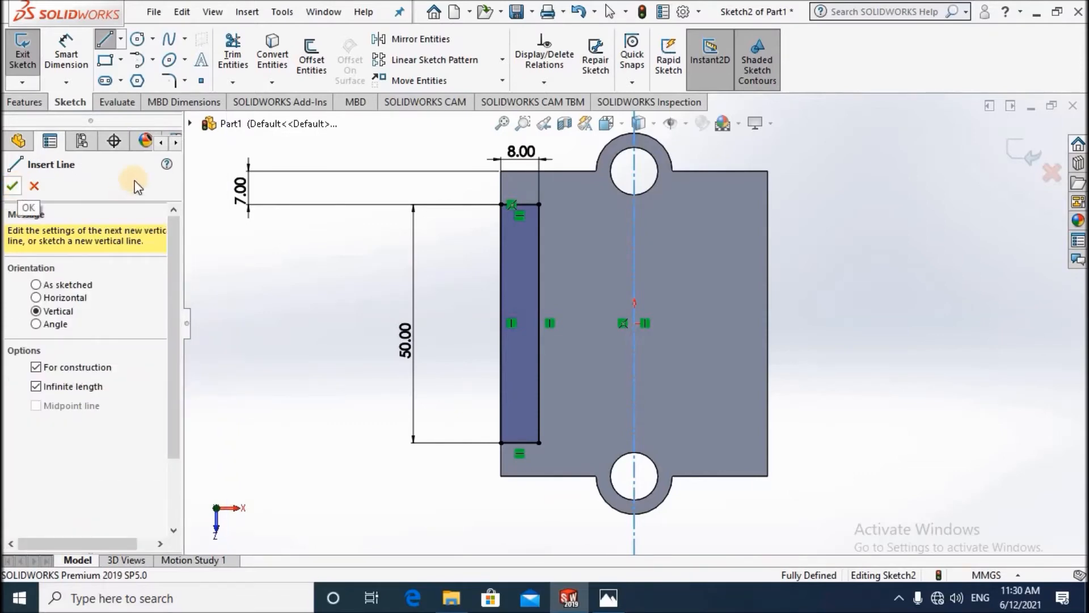
Mirror the four lines of the narrow rectangle about the vertical centerline, keeping the original.
{"action": "left_click", "coordinate": [413, 39]}
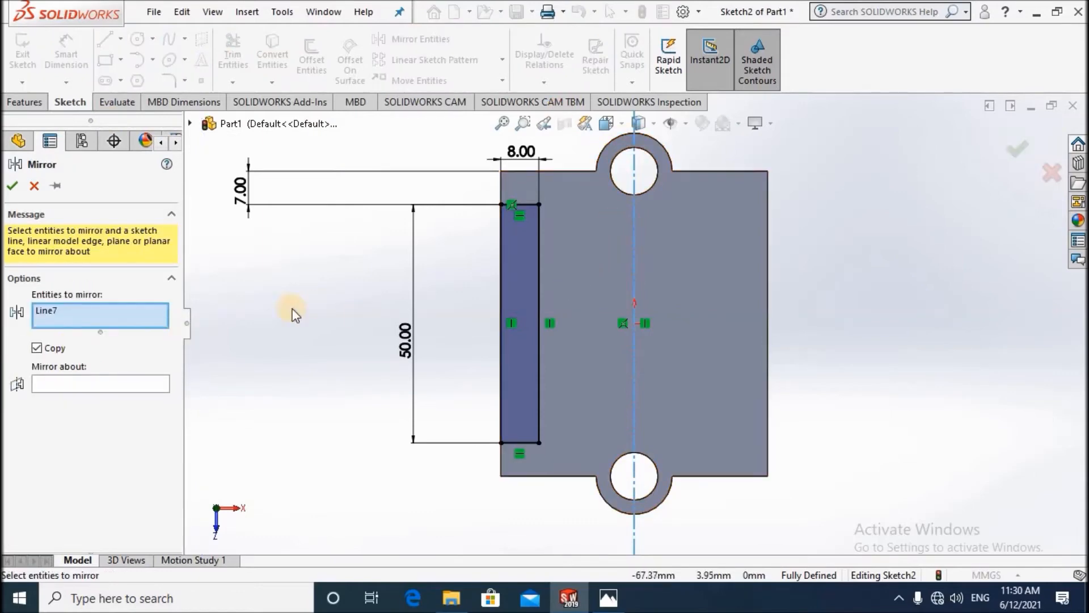
{"action": "left_click", "coordinate": [47, 311]}
{"action": "key", "text": "Delete"}
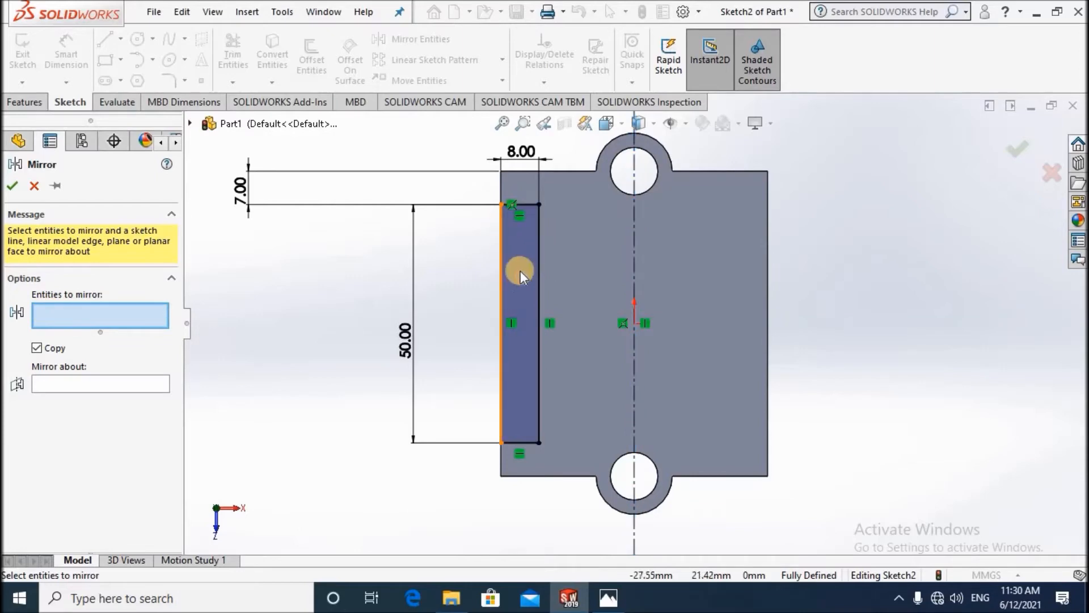
{"action": "left_click", "coordinate": [522, 271]}
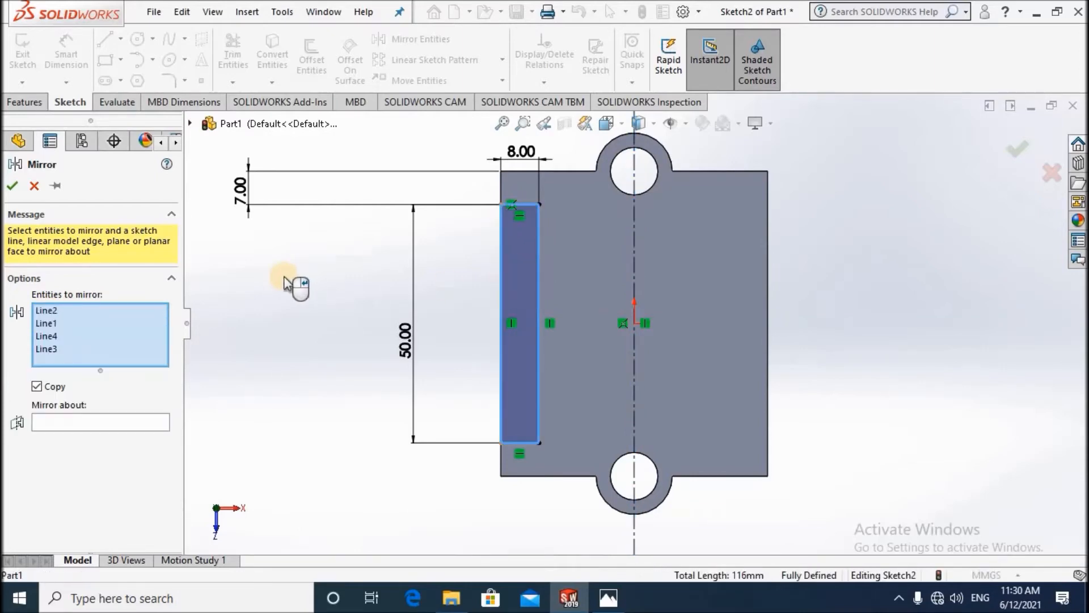
{"action": "left_click", "coordinate": [104, 422]}
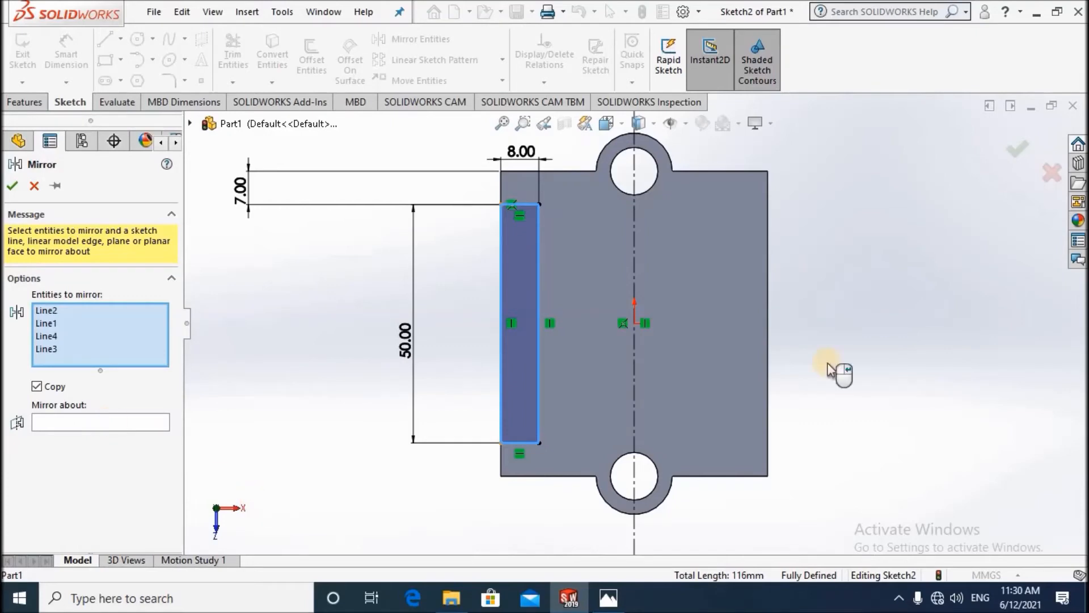
{"action": "left_click", "coordinate": [634, 391]}
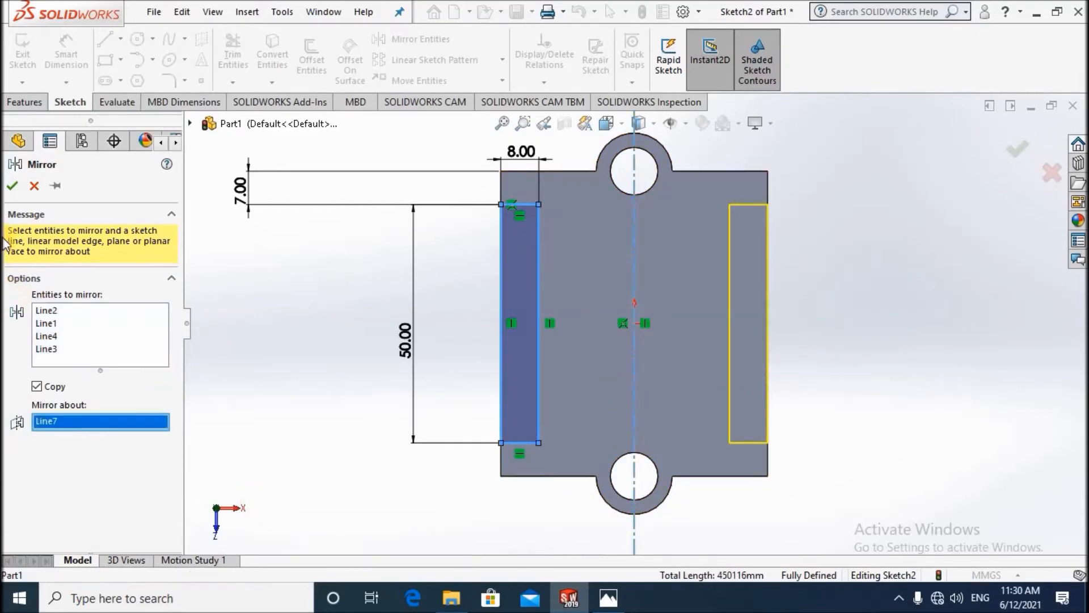
{"action": "left_click", "coordinate": [12, 186]}
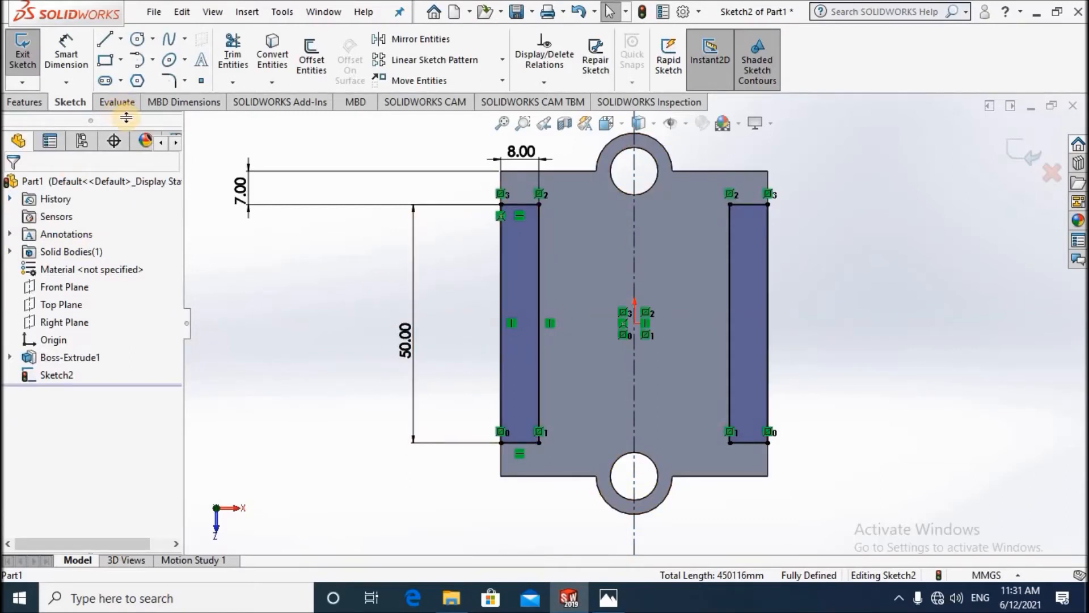
Sketch a center rectangle about 24 mm tall at the origin, between the two narrow rectangles.
{"action": "left_click", "coordinate": [119, 60]}
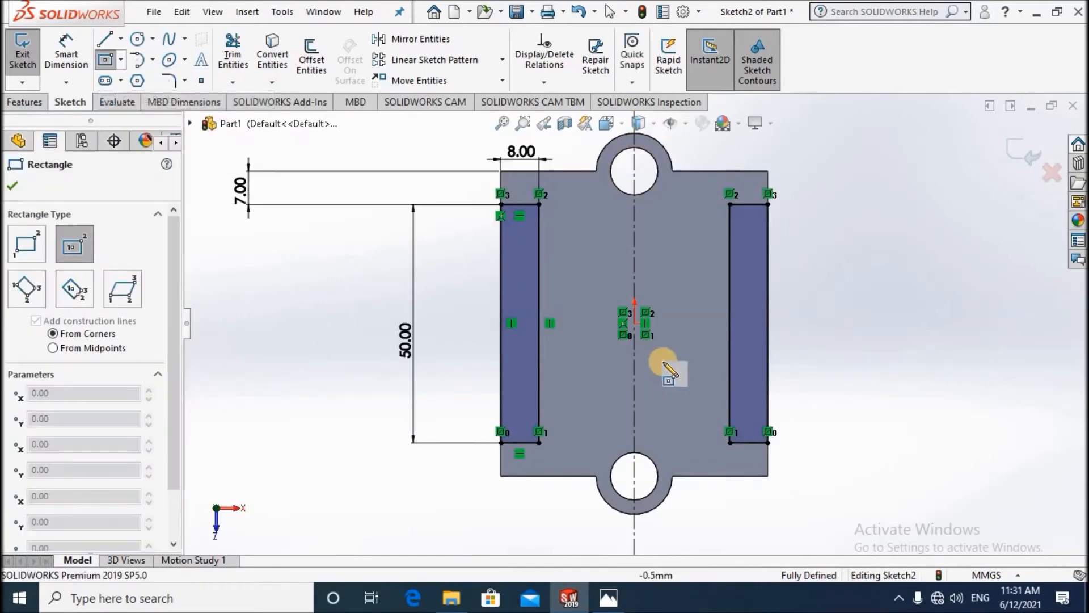
{"action": "left_click", "coordinate": [634, 324]}
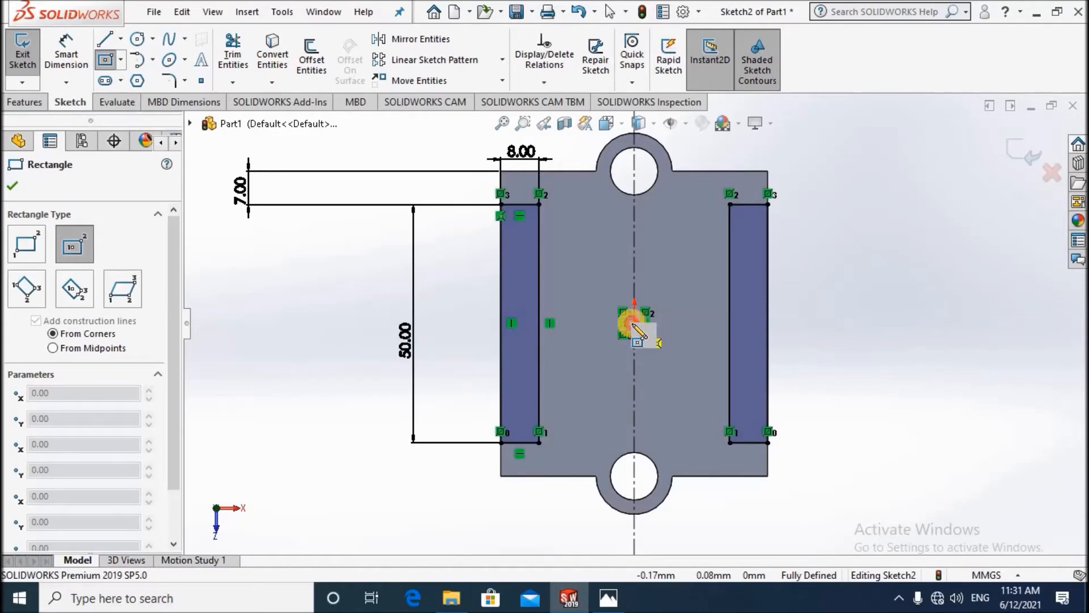
{"action": "left_click", "coordinate": [583, 266]}
{"action": "key", "text": "Escape"}
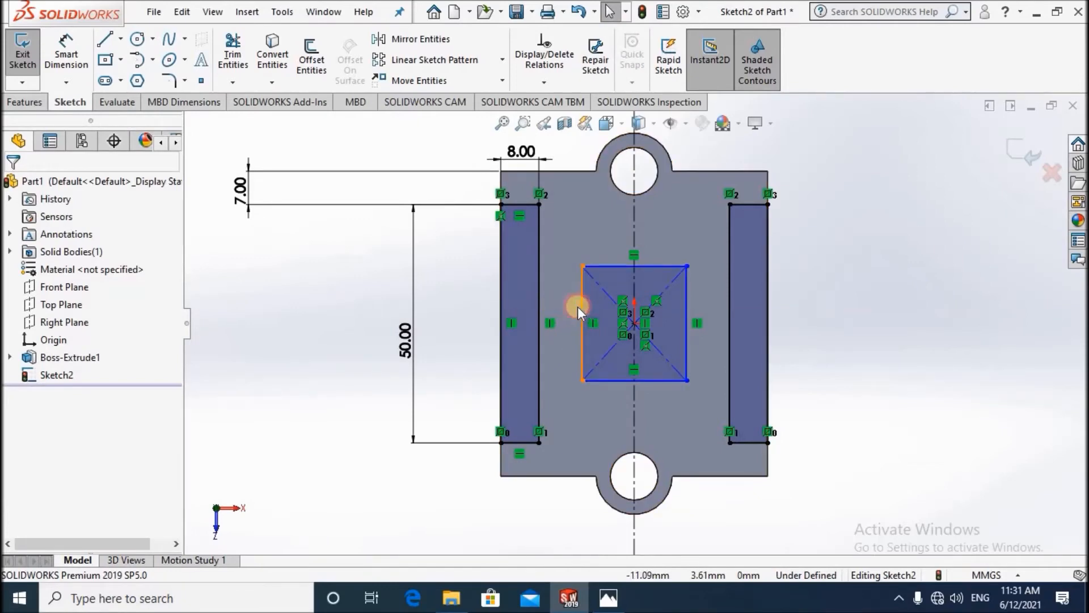
Make the center rectangle's left side collinear with the inner side of the left narrow rectangle.
{"action": "left_click", "coordinate": [539, 302]}
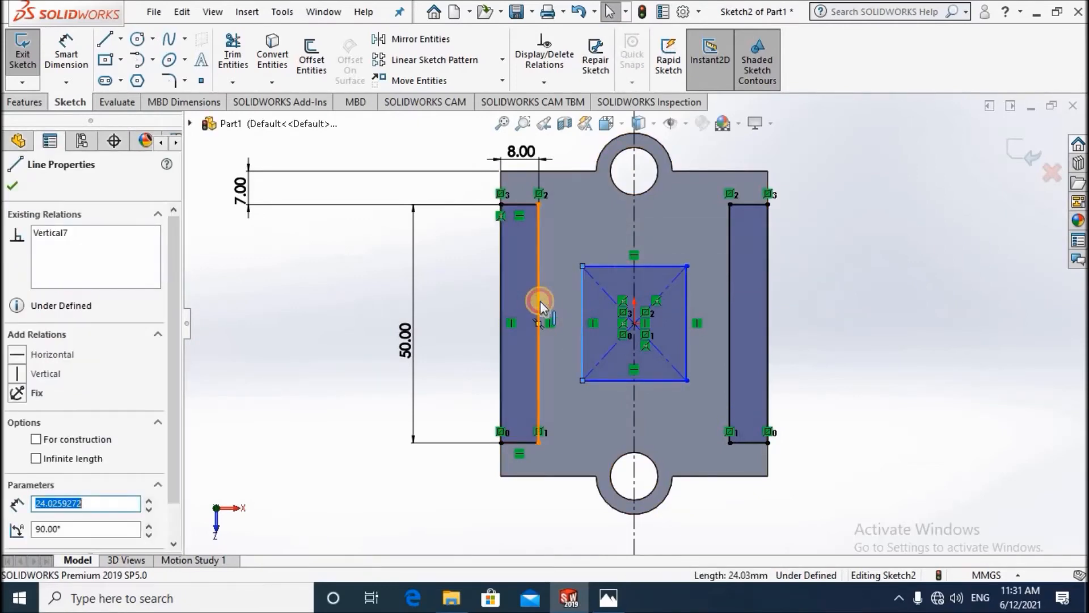
{"action": "left_click", "coordinate": [634, 233], "text": "ctrl"}
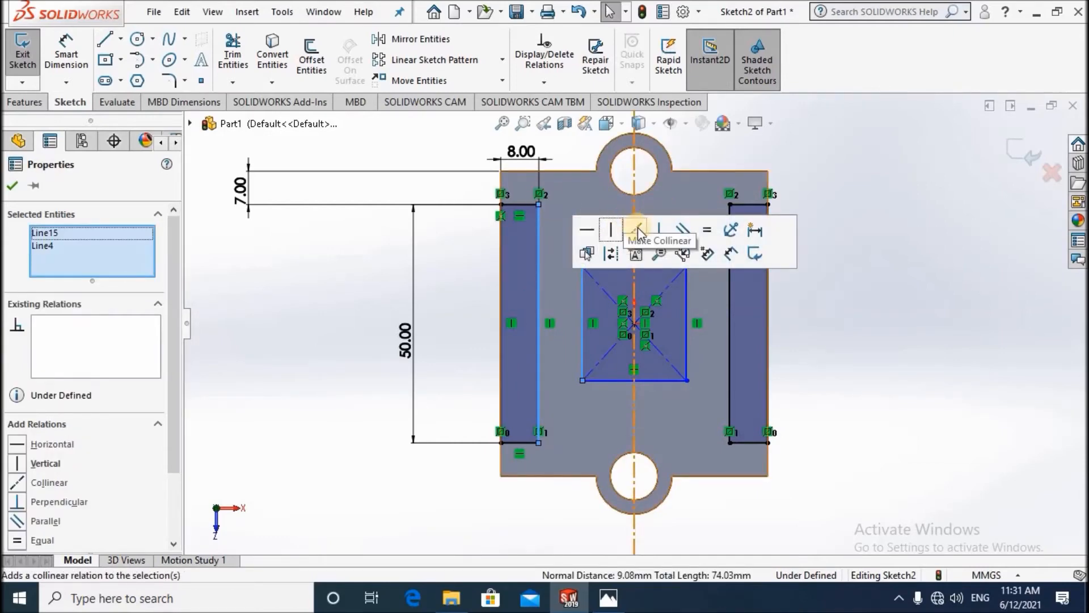
{"action": "left_click", "coordinate": [364, 328]}
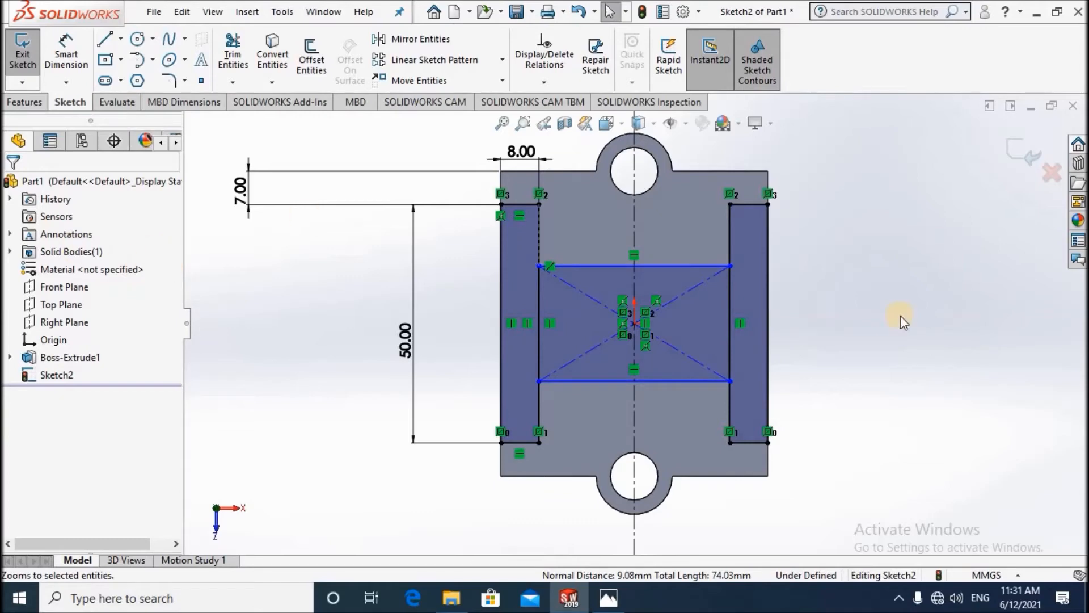
Dimension the distance between the center rectangle's upper and lower sides and set it to 36 mm.
{"action": "left_click", "coordinate": [75, 59]}
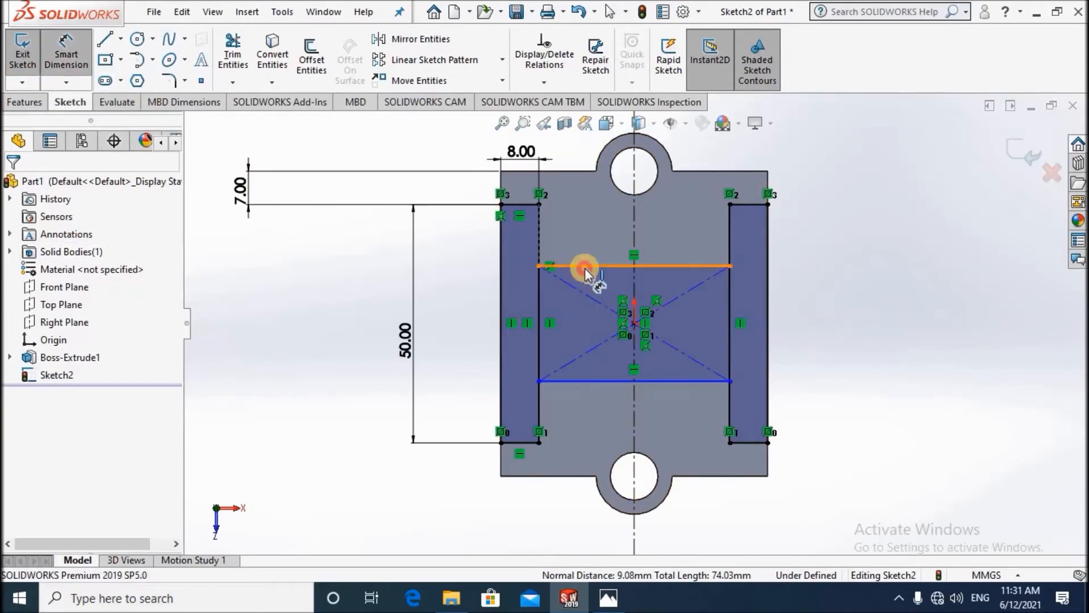
{"action": "left_click", "coordinate": [595, 328]}
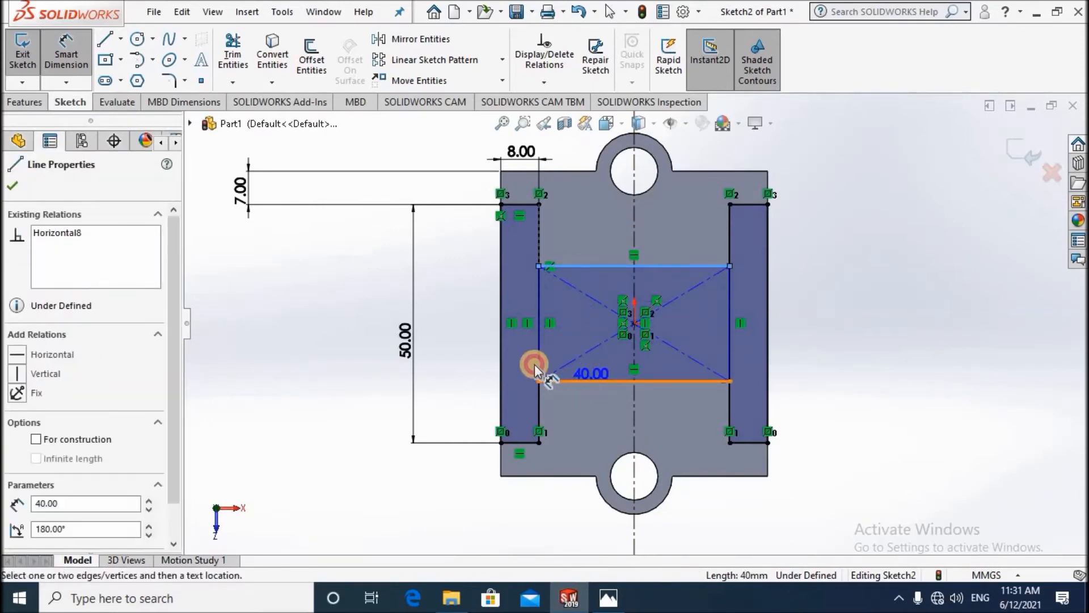
{"action": "left_click", "coordinate": [284, 317]}
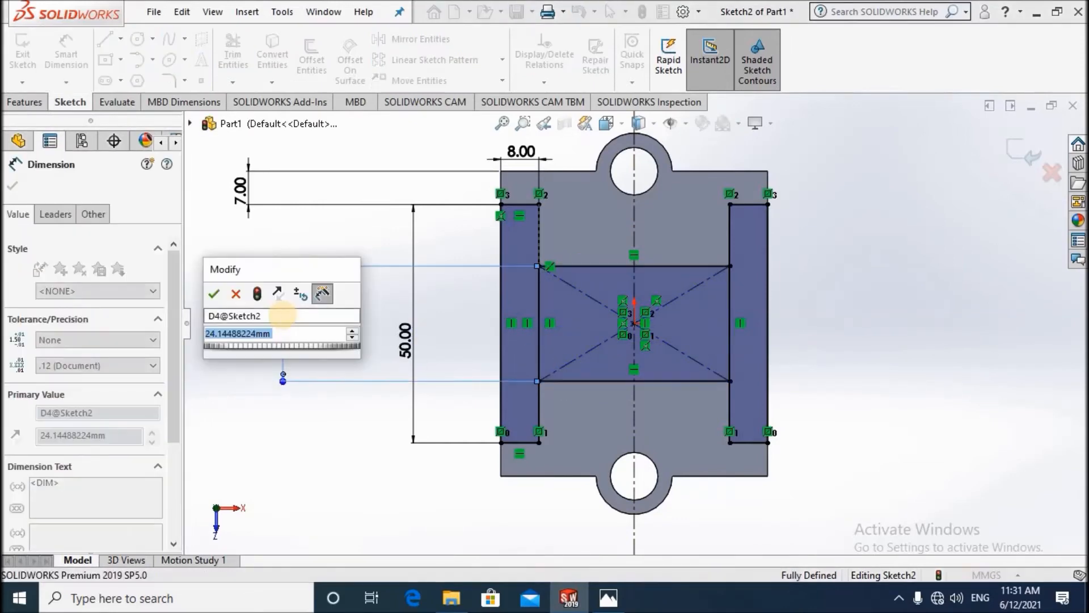
{"action": "type", "text": "36"}
{"action": "key", "text": "Return"}
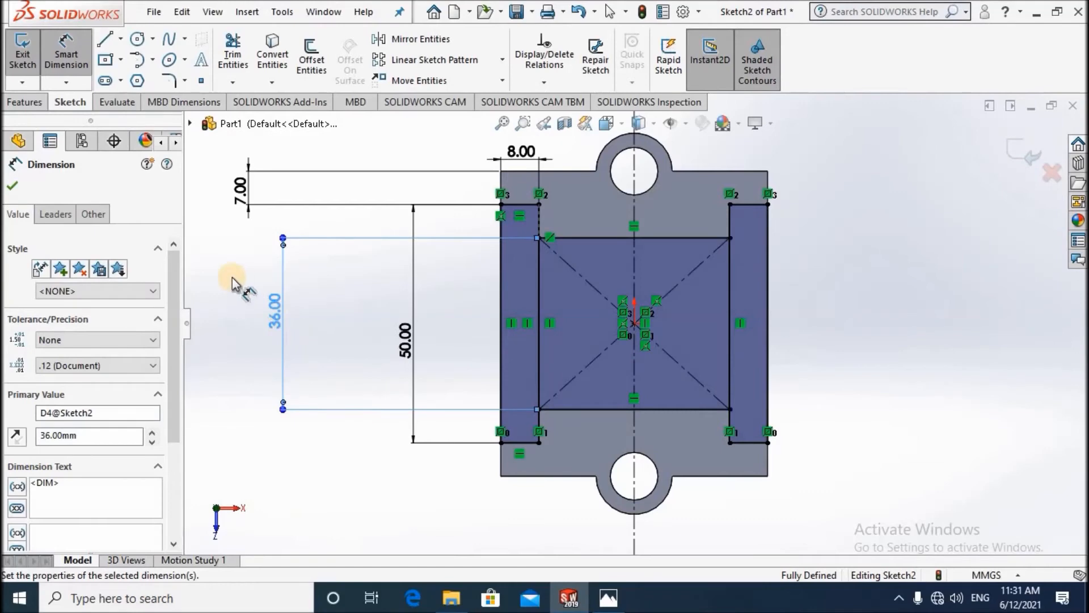
{"action": "left_click", "coordinate": [275, 243]}
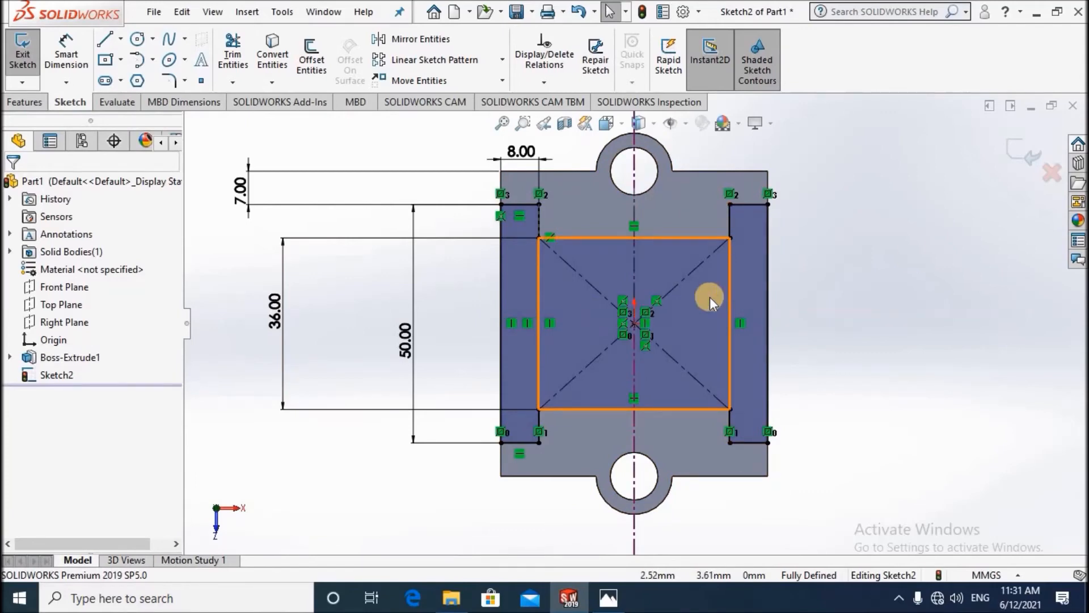
Extrude only the two narrow side regions of the sketch upward to a blind depth of 36-8 mm, merged with the plate.
{"action": "left_click", "coordinate": [23, 101]}
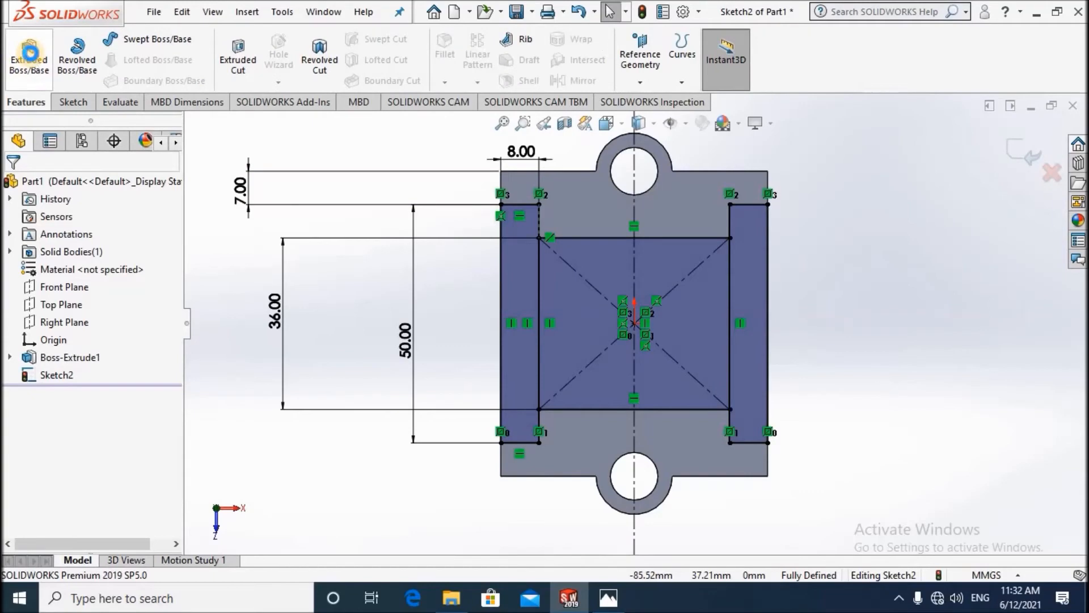
{"action": "left_click", "coordinate": [32, 61]}
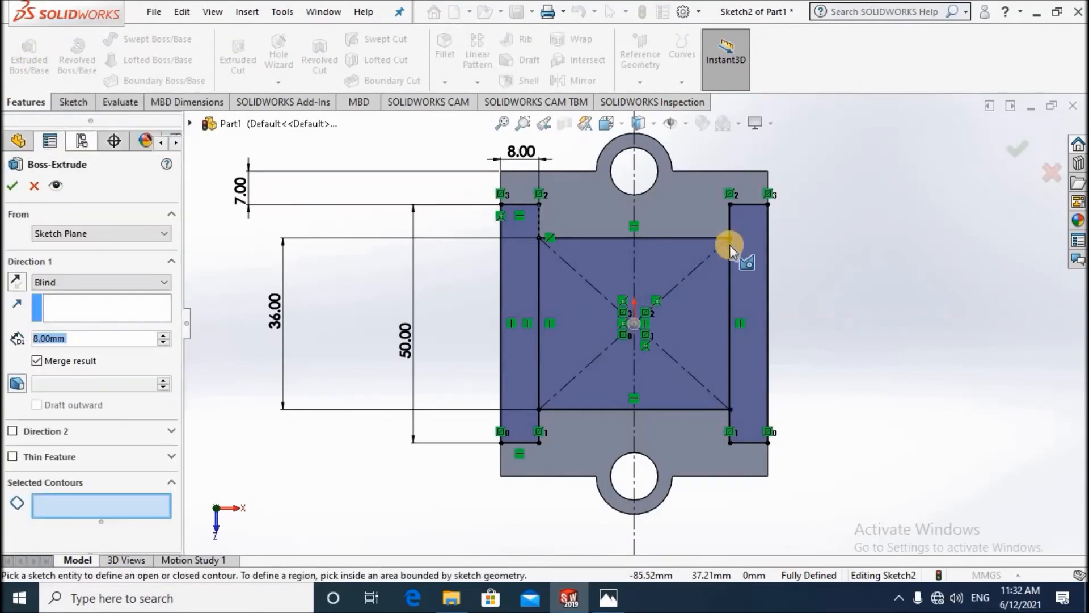
{"action": "middle_click_drag", "start_coordinate": [572, 397], "coordinate": [575, 393]}
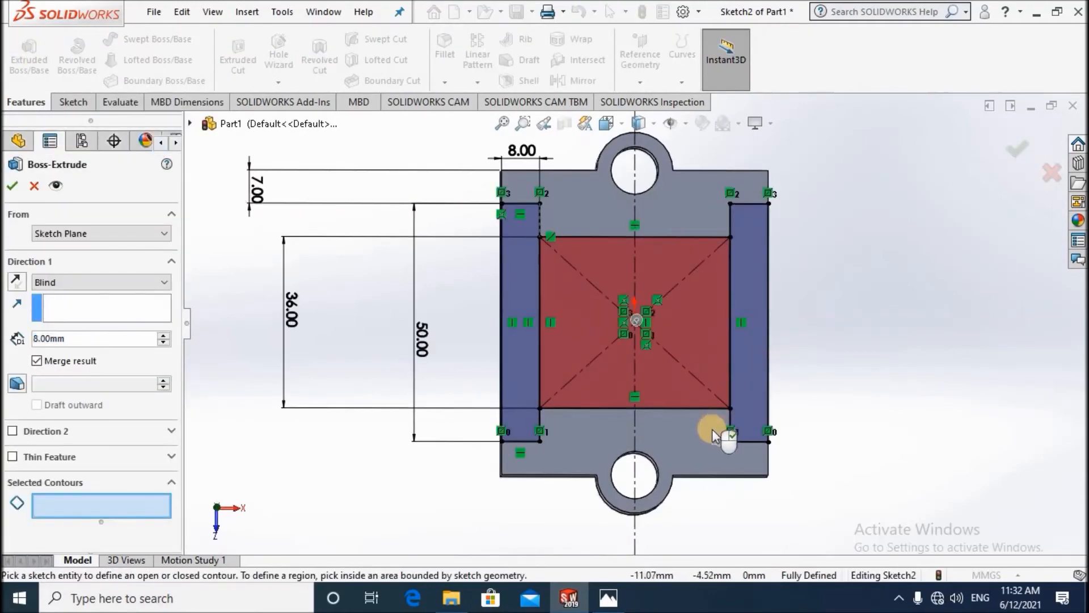
{"action": "mouse_move", "coordinate": [478, 223]}
{"action": "middle_mouse_down"}
{"action": "mouse_move", "coordinate": [515, 199]}
{"action": "mouse_move", "coordinate": [462, 202]}
{"action": "mouse_move", "coordinate": [369, 437]}
{"action": "mouse_move", "coordinate": [288, 428]}
{"action": "mouse_move", "coordinate": [229, 294]}
{"action": "mouse_move", "coordinate": [195, 318]}
{"action": "middle_mouse_up"}
{"action": "middle_click_drag", "start_coordinate": [745, 261], "coordinate": [518, 353]}
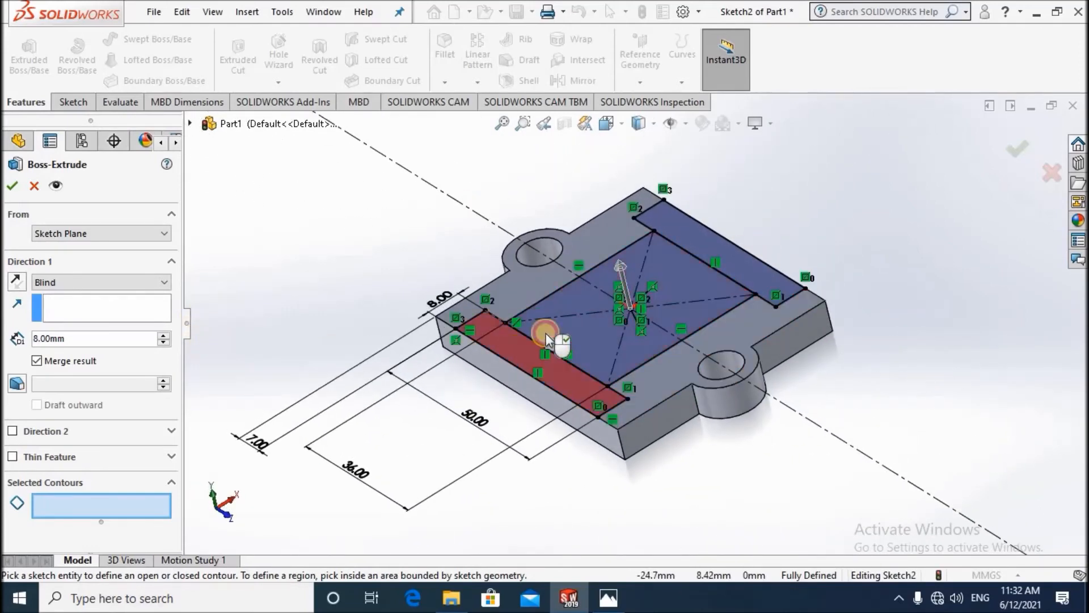
{"action": "left_click", "coordinate": [739, 257]}
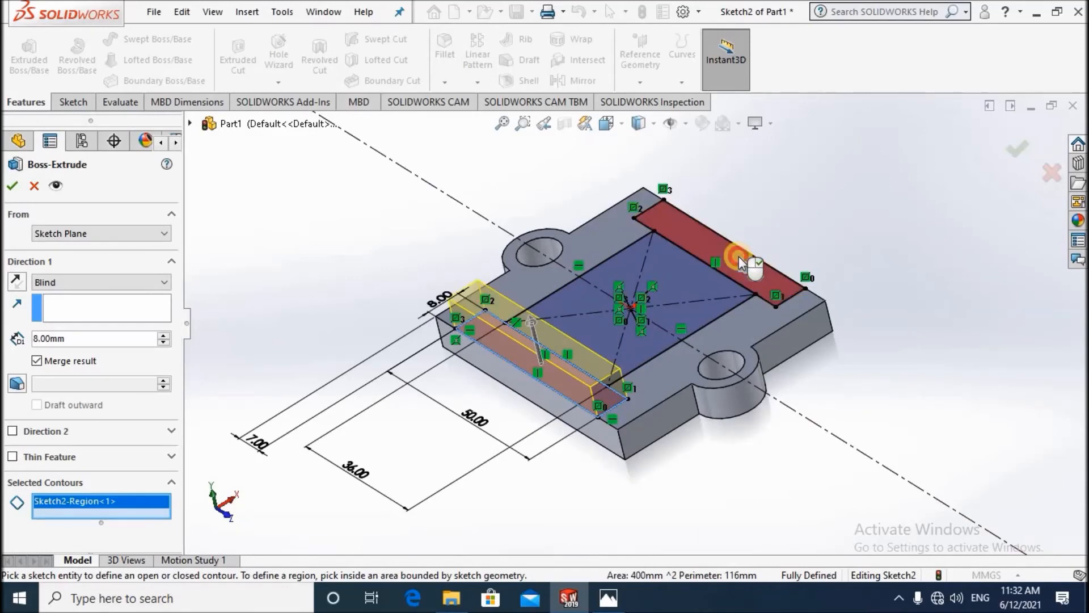
{"action": "left_click", "coordinate": [76, 339]}
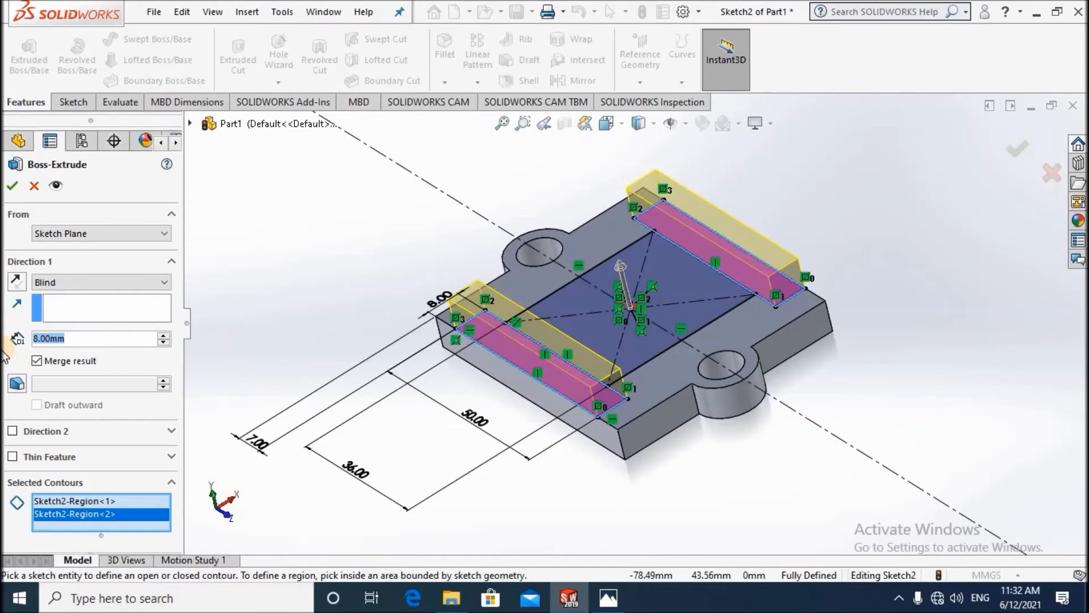
{"action": "type", "text": "0"}
{"action": "type", "text": "36-"}
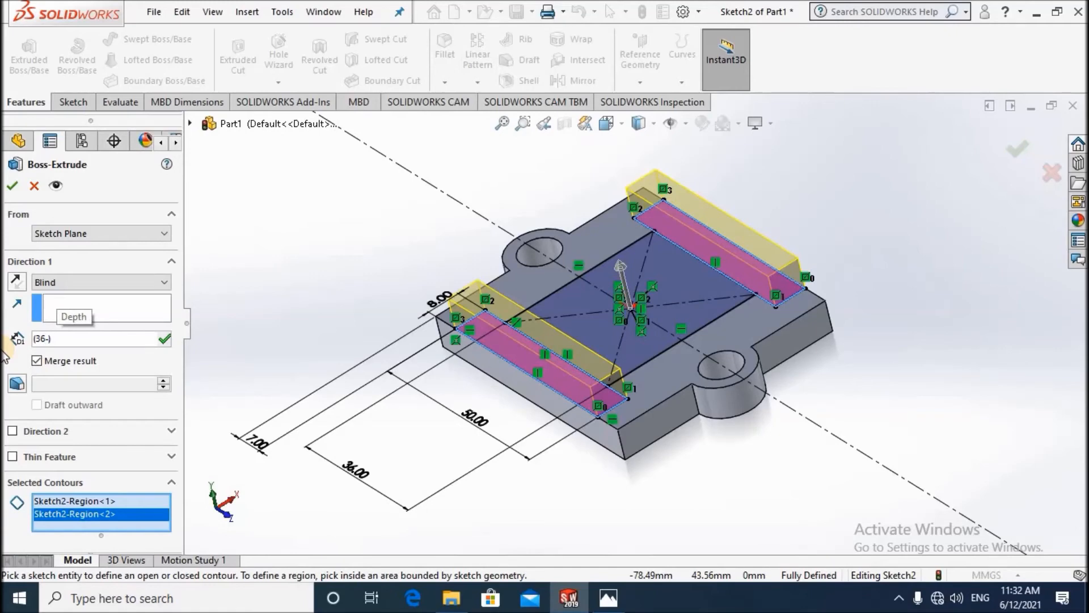
{"action": "type", "text": "8"}
{"action": "key", "text": "Return"}
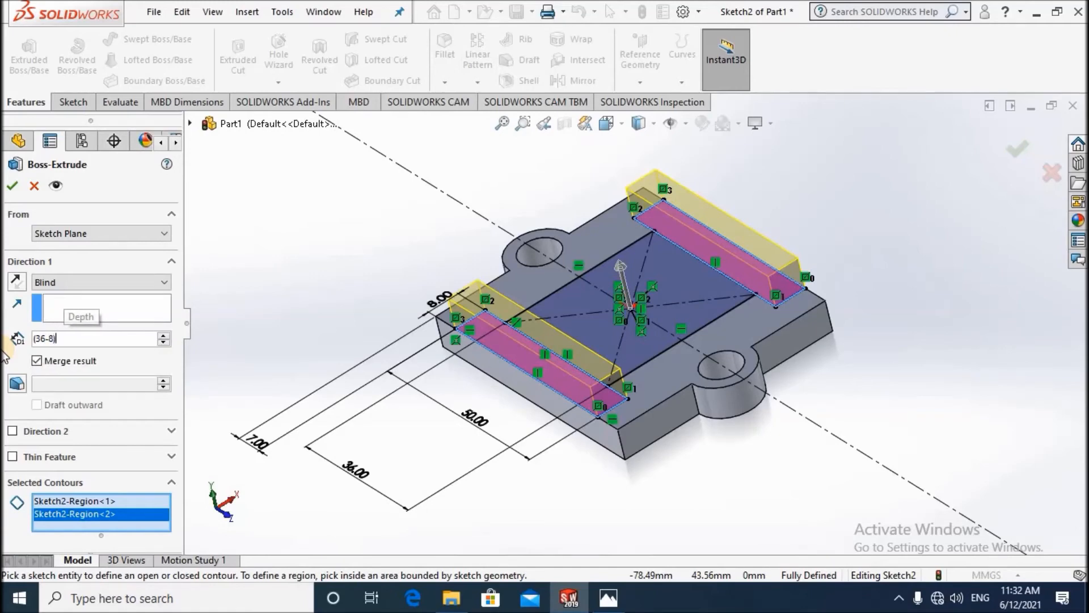
{"action": "left_click", "coordinate": [14, 189]}
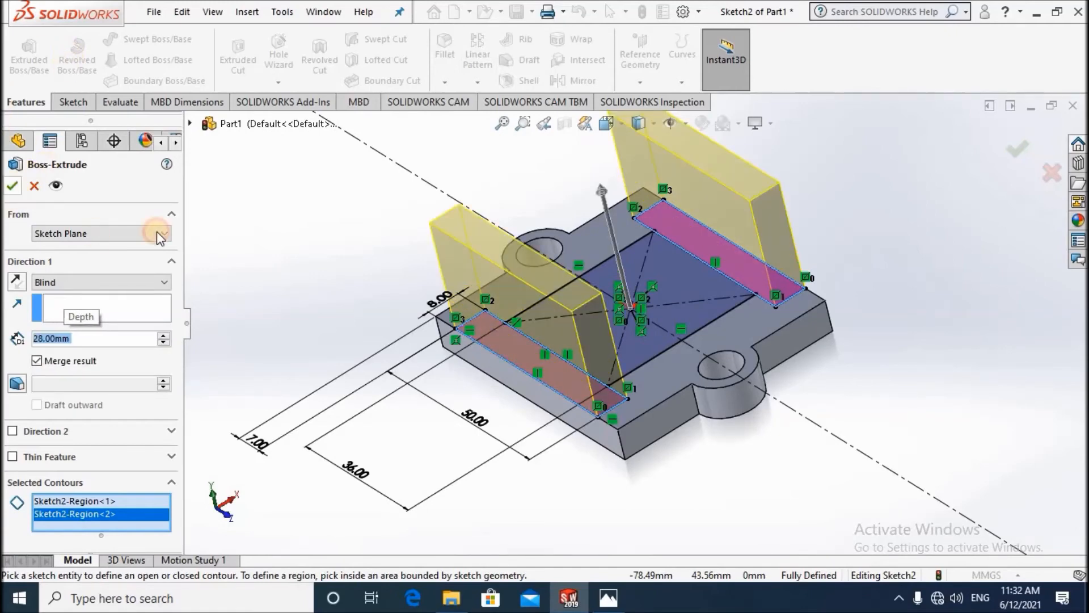
Extrude the center rectangle region of the same sketch upward to a blind depth of 17 mm, merged with the plate.
{"action": "left_click", "coordinate": [26, 57]}
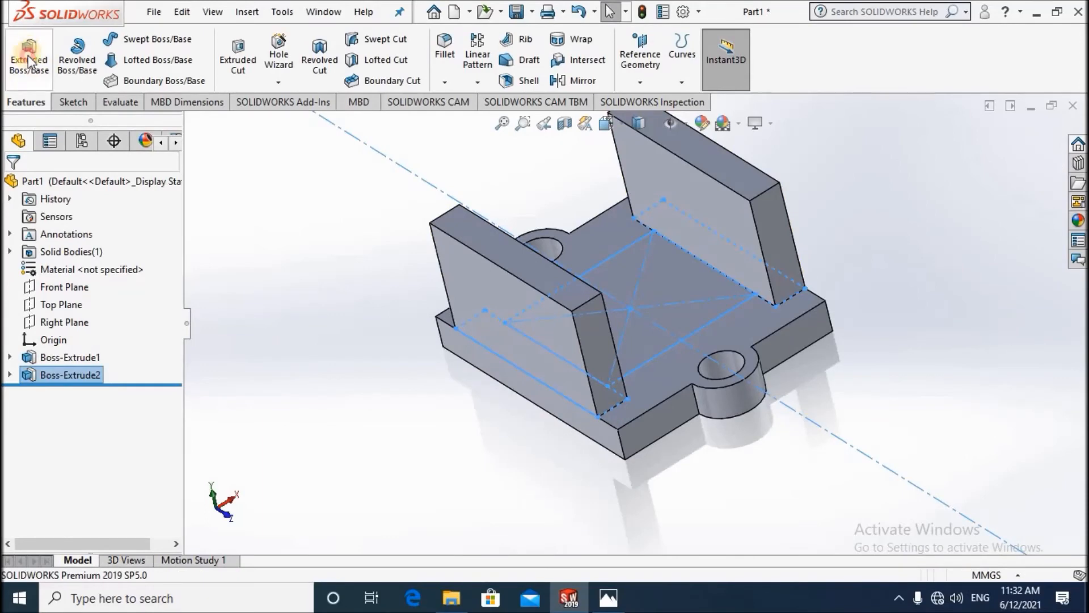
{"action": "left_click", "coordinate": [208, 317]}
{"action": "left_click", "coordinate": [271, 336]}
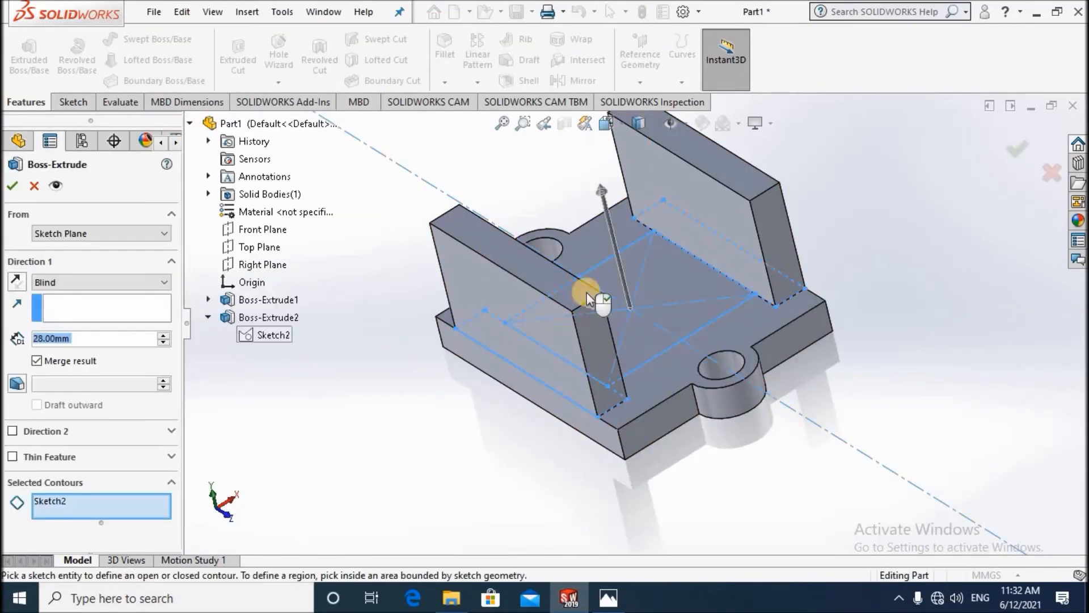
{"action": "left_click", "coordinate": [678, 280]}
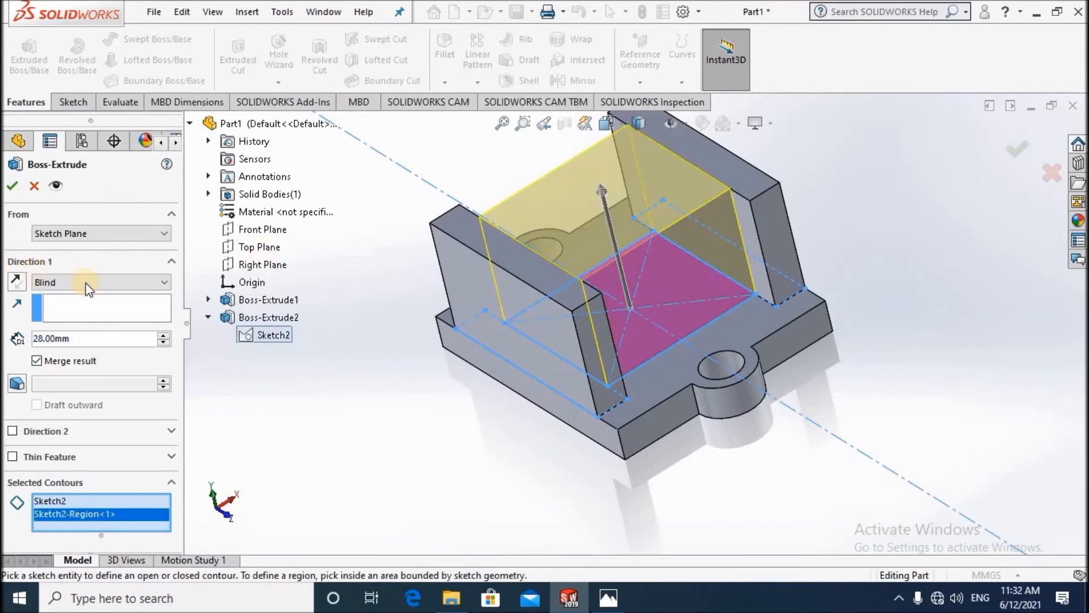
{"action": "left_click", "coordinate": [85, 338]}
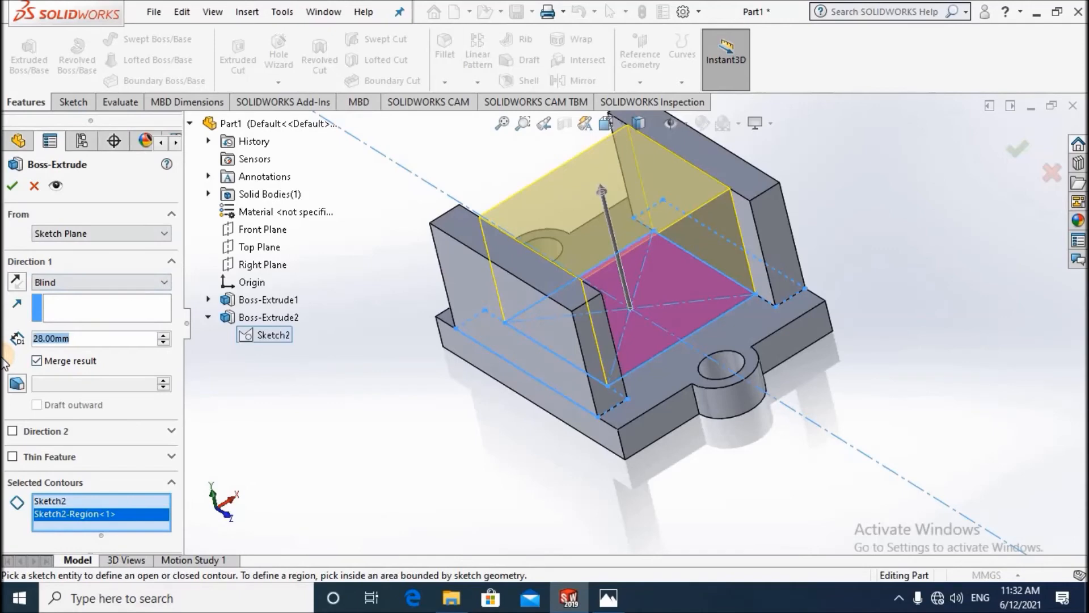
{"action": "type", "text": "17"}
{"action": "key", "text": "Return"}
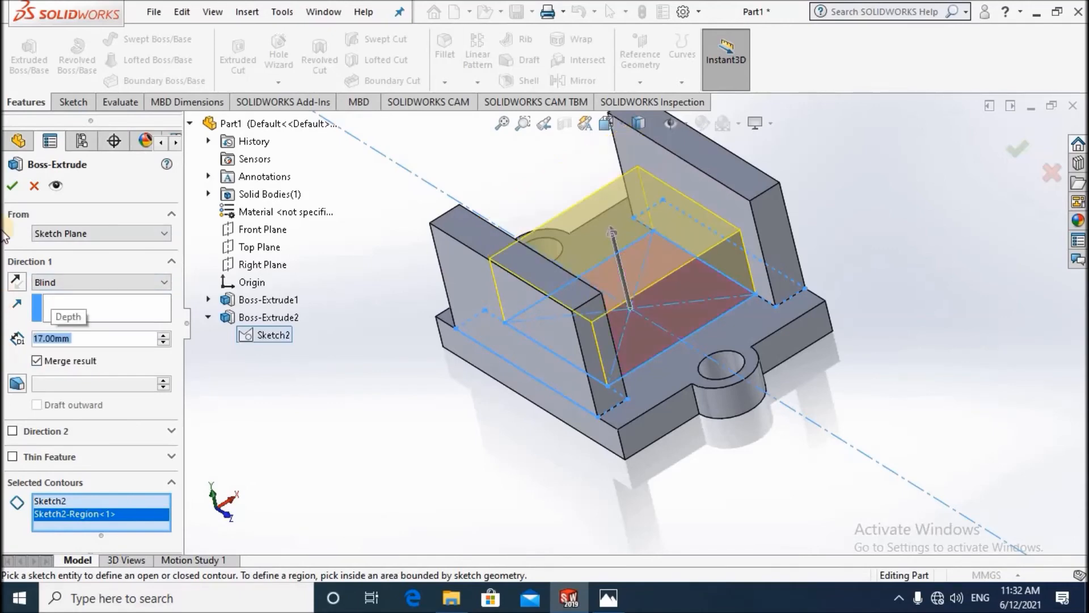
{"action": "left_click", "coordinate": [13, 188]}
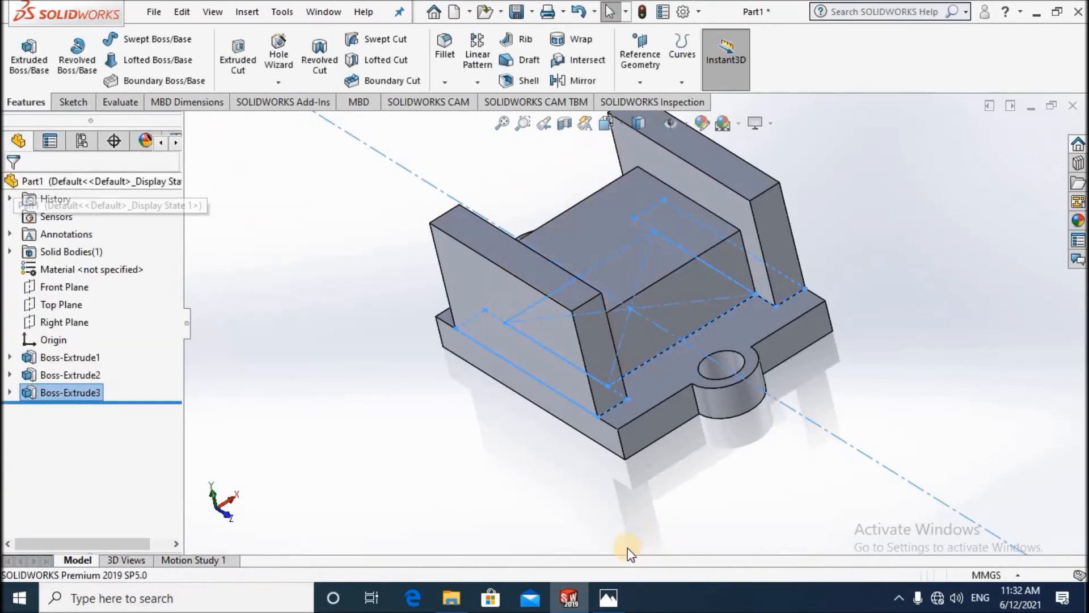
Start a sketch on the central block's upper face and draw a circle about 24 mm in diameter centered on the origin.
{"action": "middle_click_drag", "start_coordinate": [585, 287], "coordinate": [613, 279]}
{"action": "left_click", "coordinate": [622, 282]}
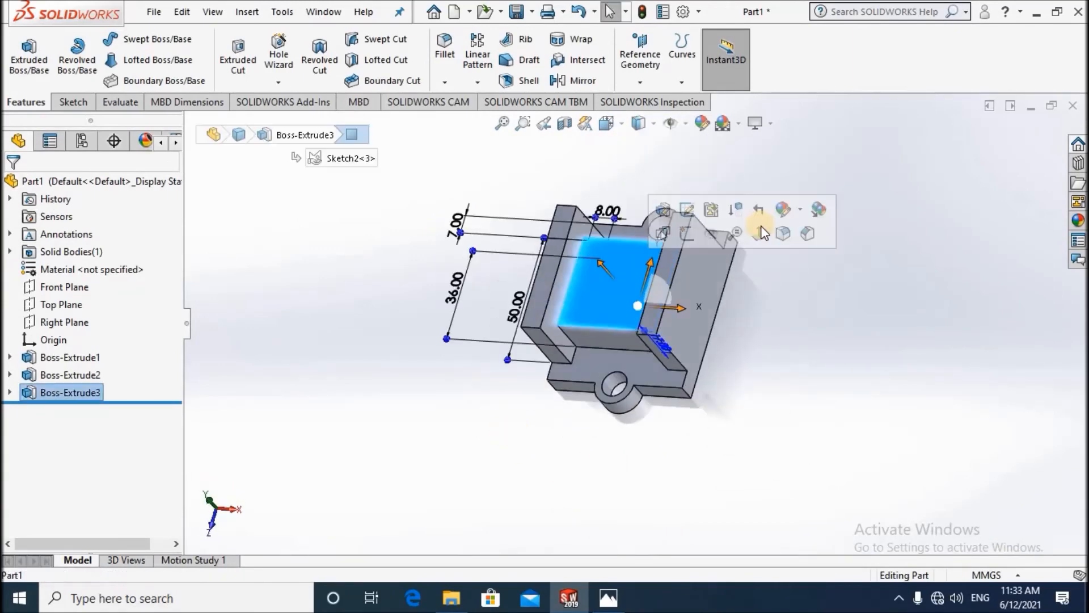
{"action": "left_click", "coordinate": [772, 234]}
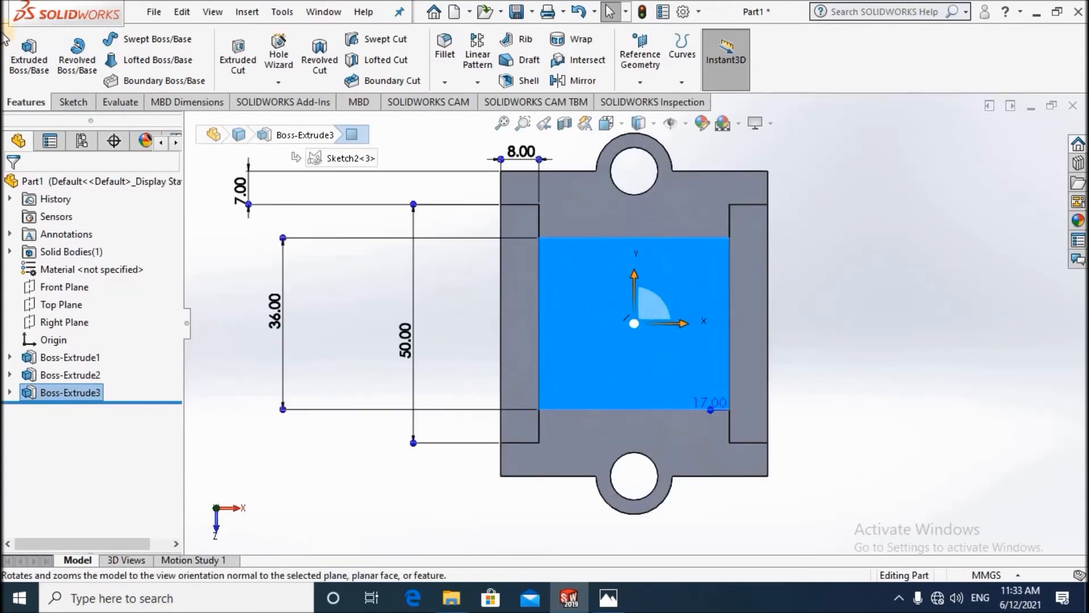
{"action": "left_click", "coordinate": [72, 102]}
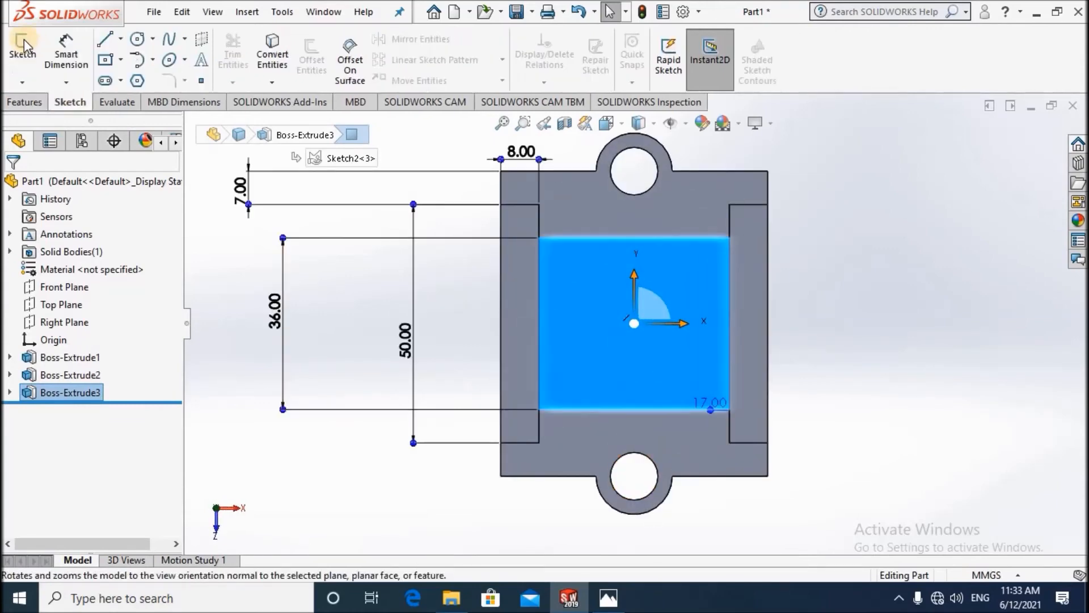
{"action": "left_click", "coordinate": [24, 41]}
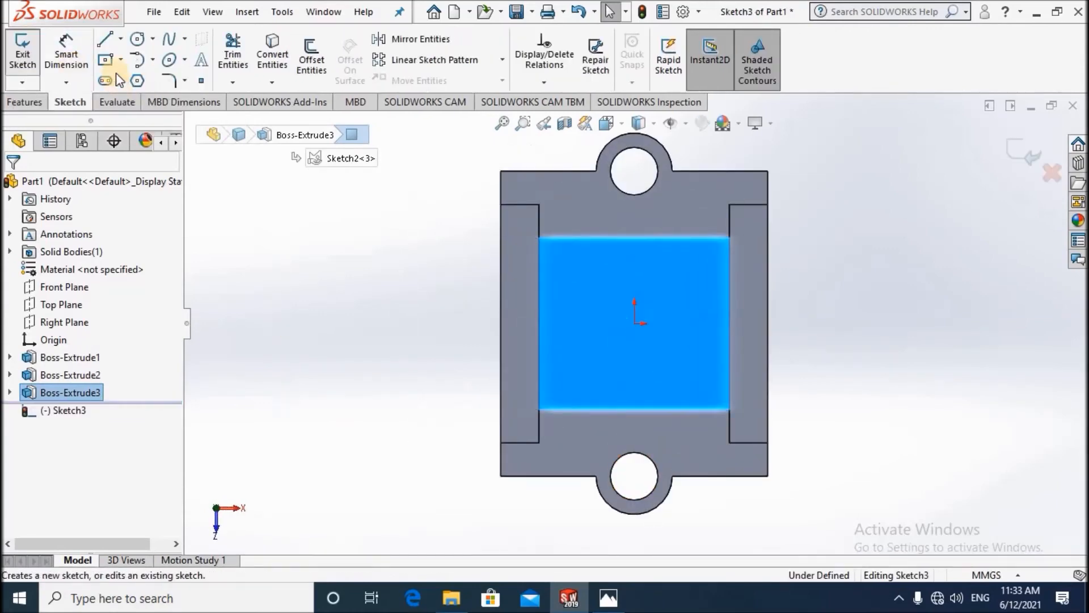
{"action": "left_click", "coordinate": [136, 38]}
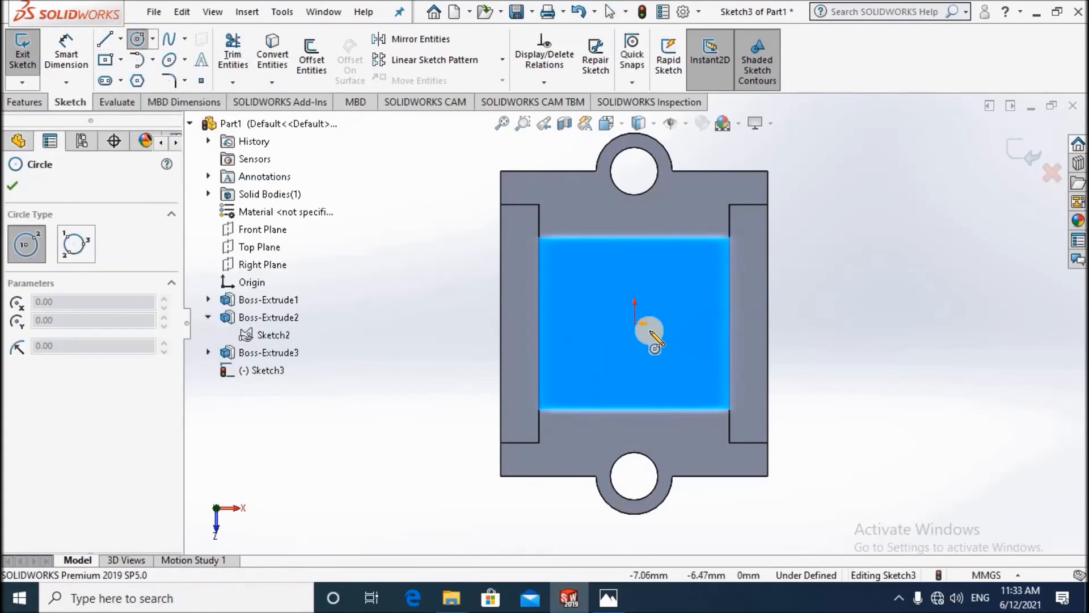
{"action": "left_click", "coordinate": [634, 323]}
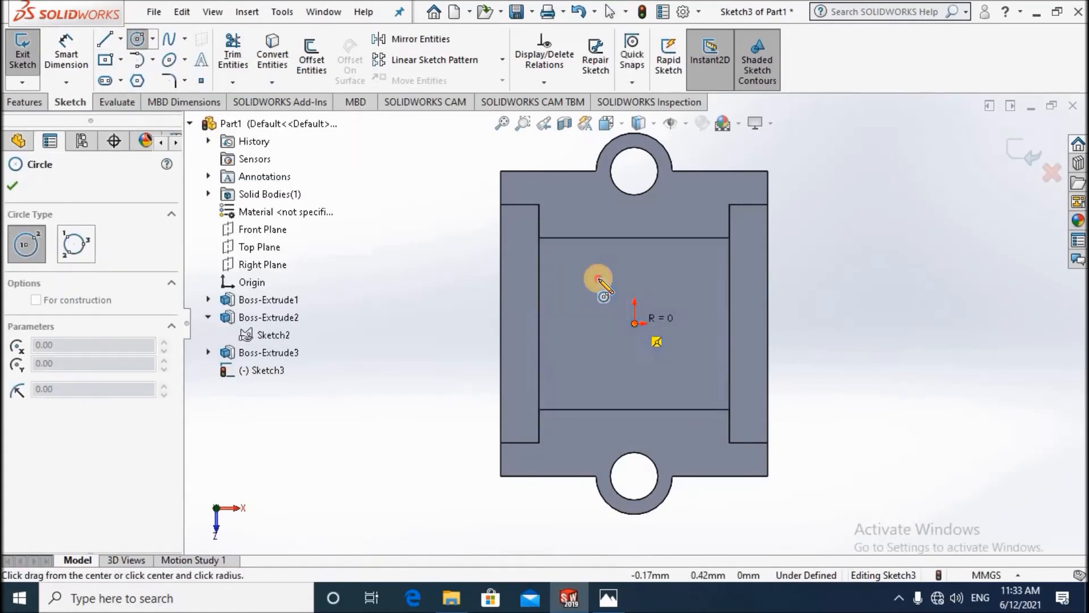
{"action": "left_click", "coordinate": [577, 326]}
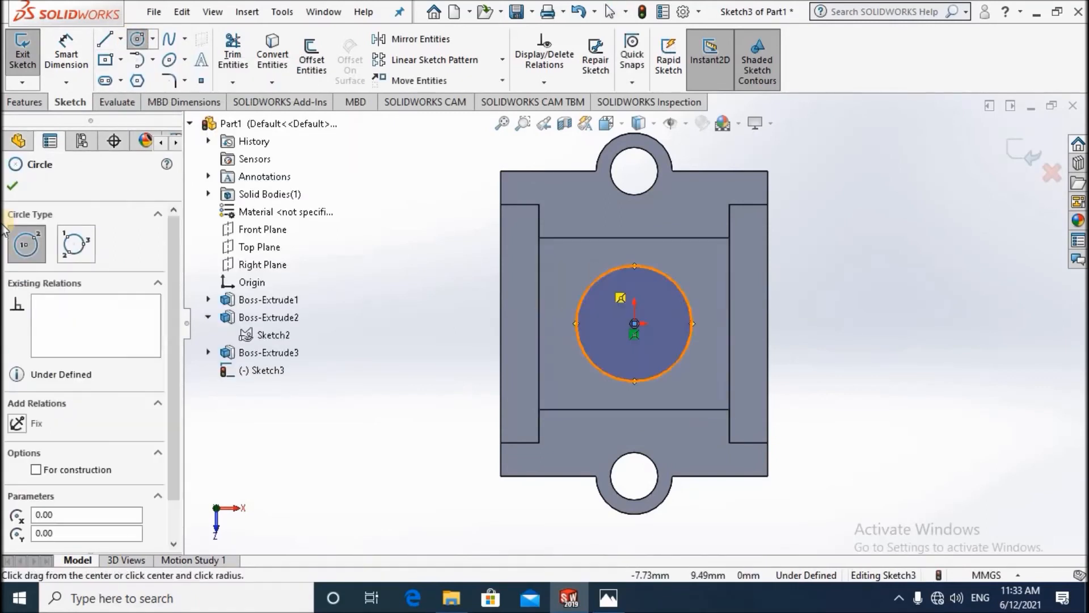
Dimension the circle's diameter and set it to 22 mm.
{"action": "left_click", "coordinate": [63, 55]}
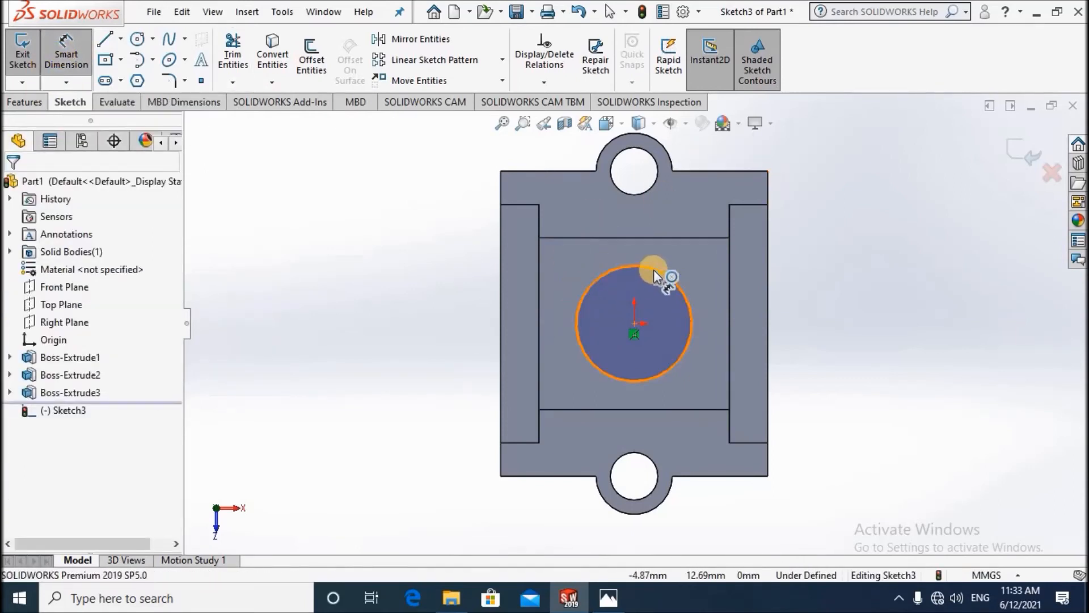
{"action": "left_click", "coordinate": [919, 252]}
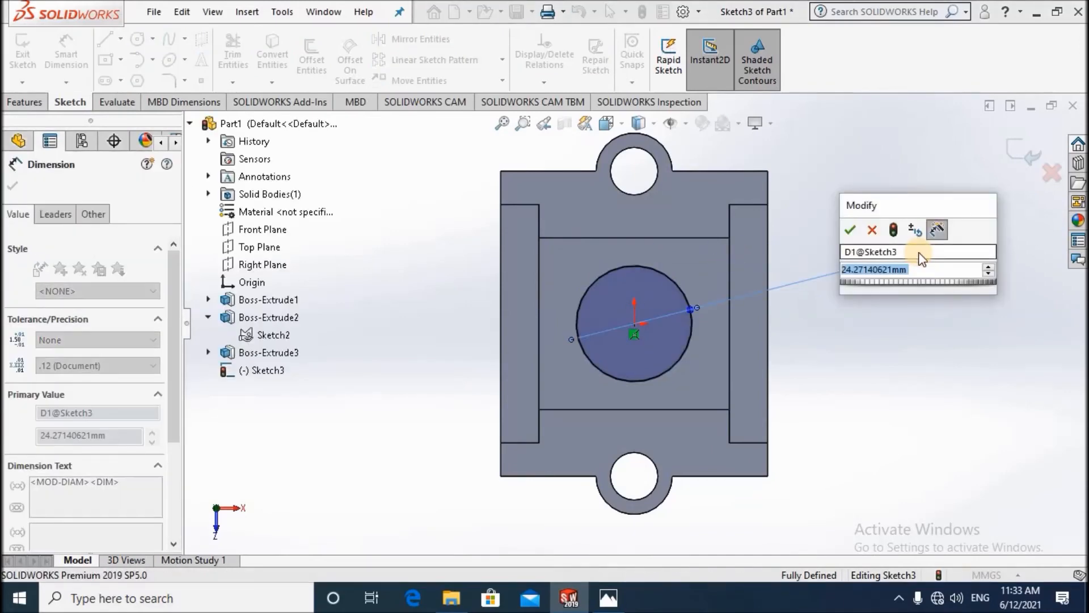
{"action": "key", "text": "Return"}
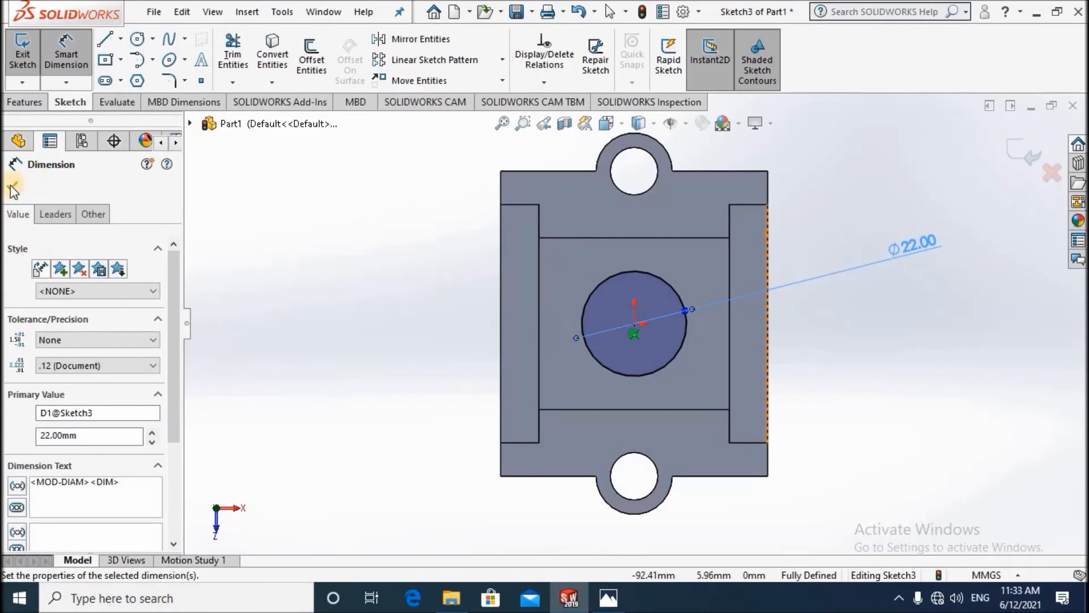
{"action": "left_click", "coordinate": [11, 185]}
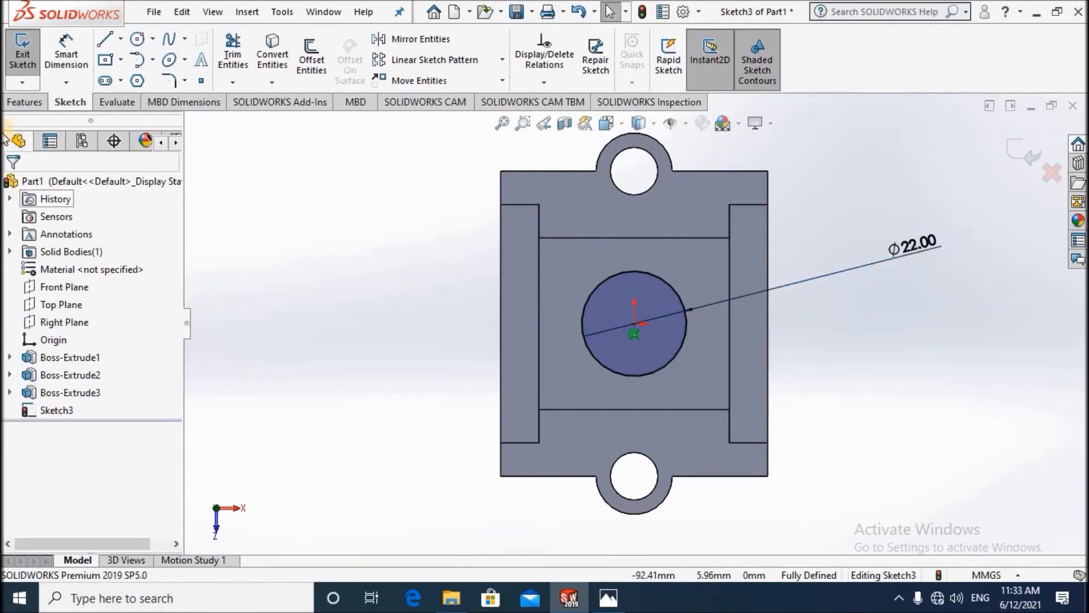
Cut the circle all the way through the central block and the base plate with Extruded Cut.
{"action": "left_click", "coordinate": [26, 102]}
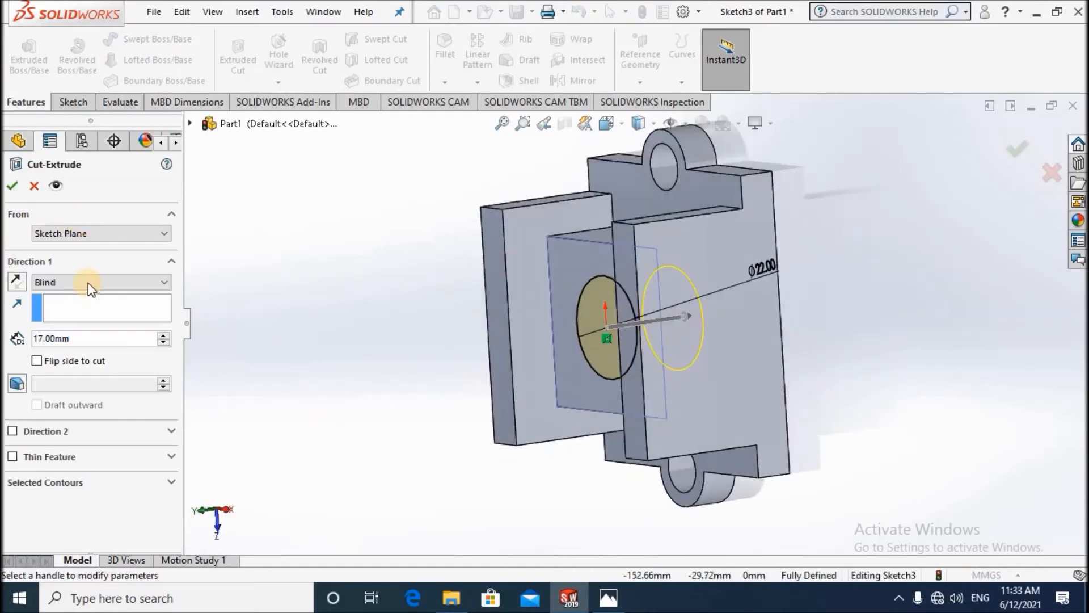
{"action": "left_click", "coordinate": [82, 282]}
{"action": "left_click", "coordinate": [56, 305]}
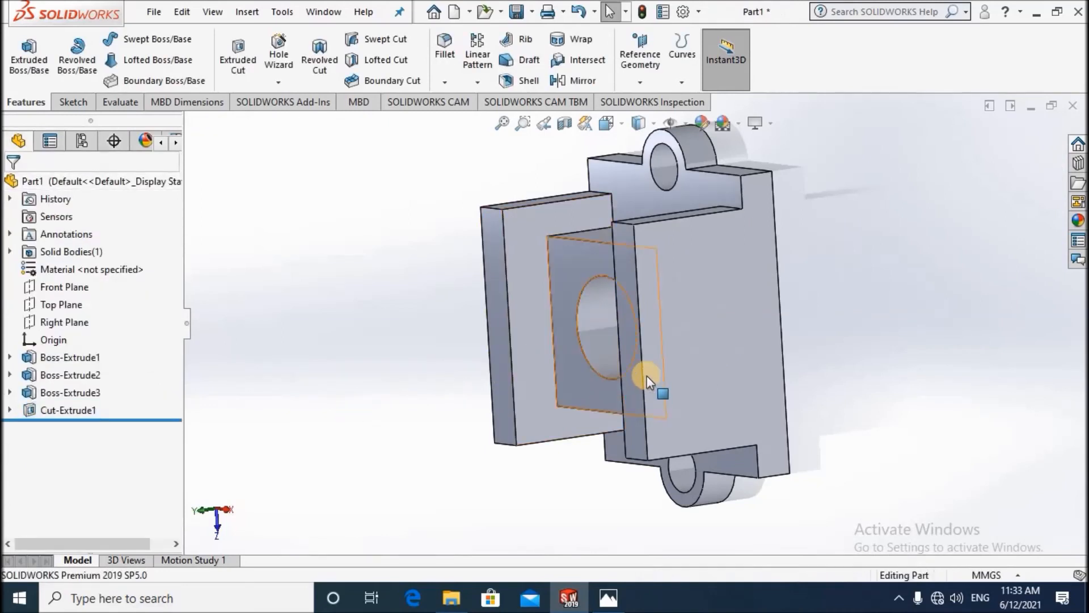
Apply a gold appearance from the Metal category to the whole body.
{"action": "scroll", "coordinate": [670, 326], "scroll_direction": "up", "scroll_amount": 3}
{"action": "scroll", "coordinate": [720, 225], "scroll_direction": "down", "scroll_amount": 3}
{"action": "scroll", "coordinate": [1049, 254], "scroll_direction": "up", "scroll_amount": 3}
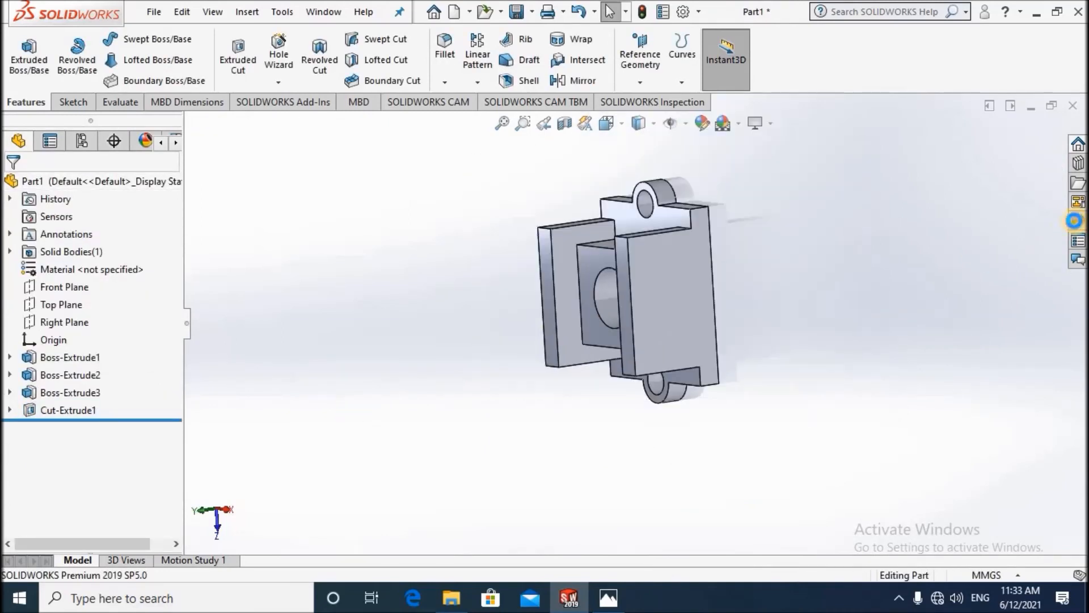
{"action": "left_click", "coordinate": [1074, 220]}
{"action": "left_click", "coordinate": [908, 155]}
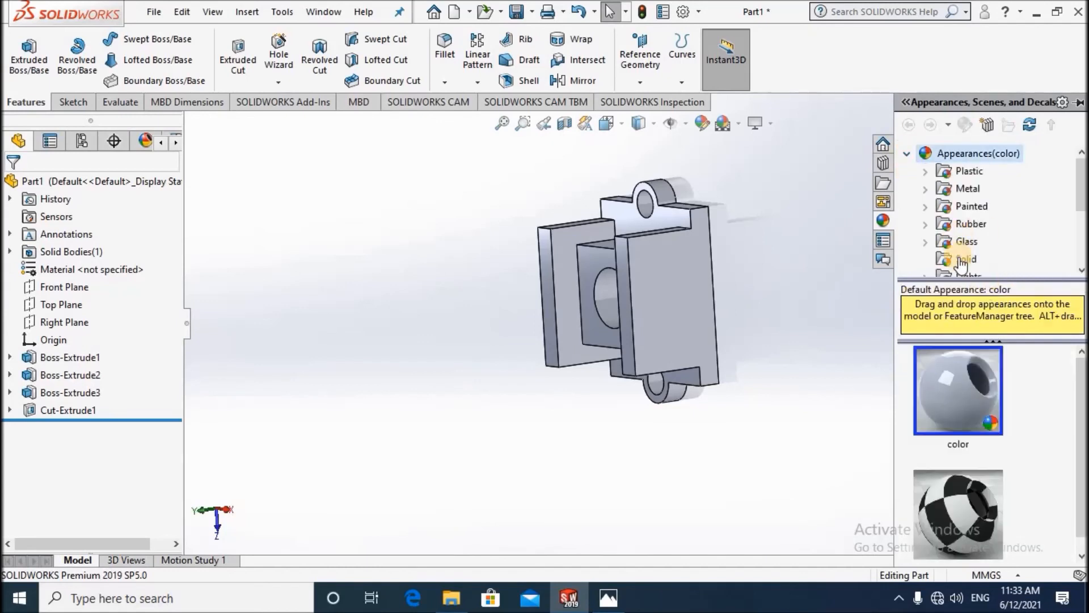
{"action": "scroll", "coordinate": [960, 264], "scroll_direction": "down", "scroll_amount": 2}
{"action": "scroll", "coordinate": [965, 198], "scroll_direction": "up", "scroll_amount": 3}
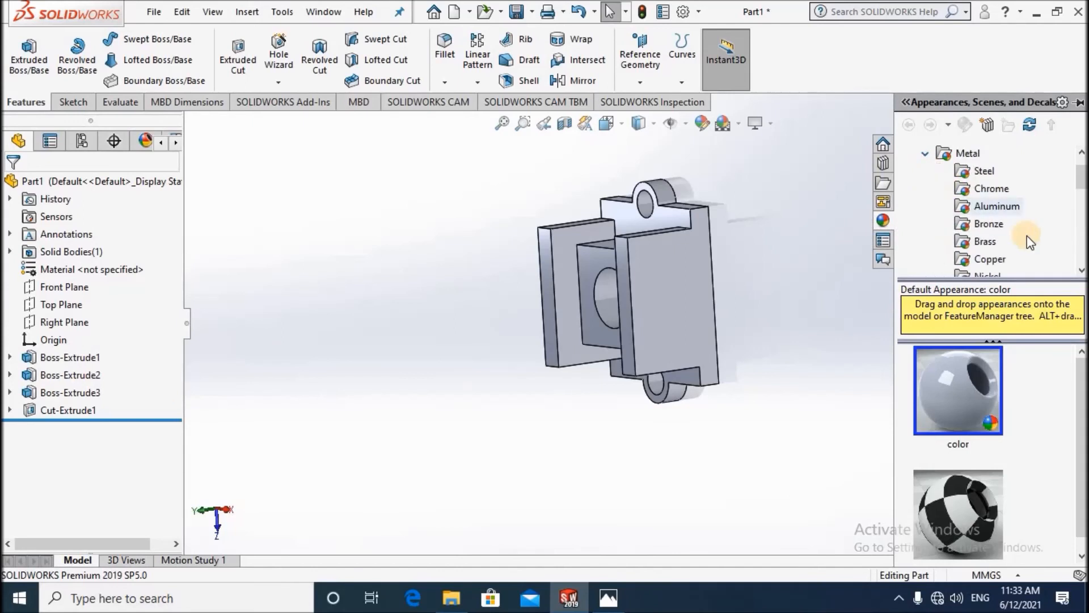
{"action": "scroll", "coordinate": [1027, 236], "scroll_direction": "down", "scroll_amount": 4}
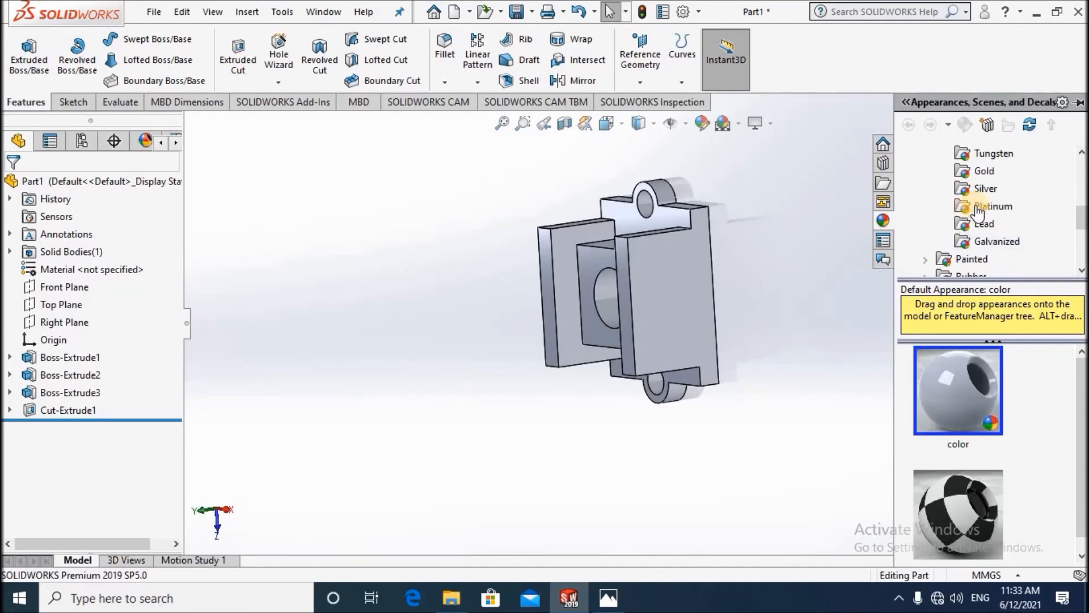
{"action": "left_click", "coordinate": [974, 171]}
{"action": "left_click_drag", "start_coordinate": [694, 291], "coordinate": [710, 298]}
{"action": "left_click", "coordinate": [709, 297]}
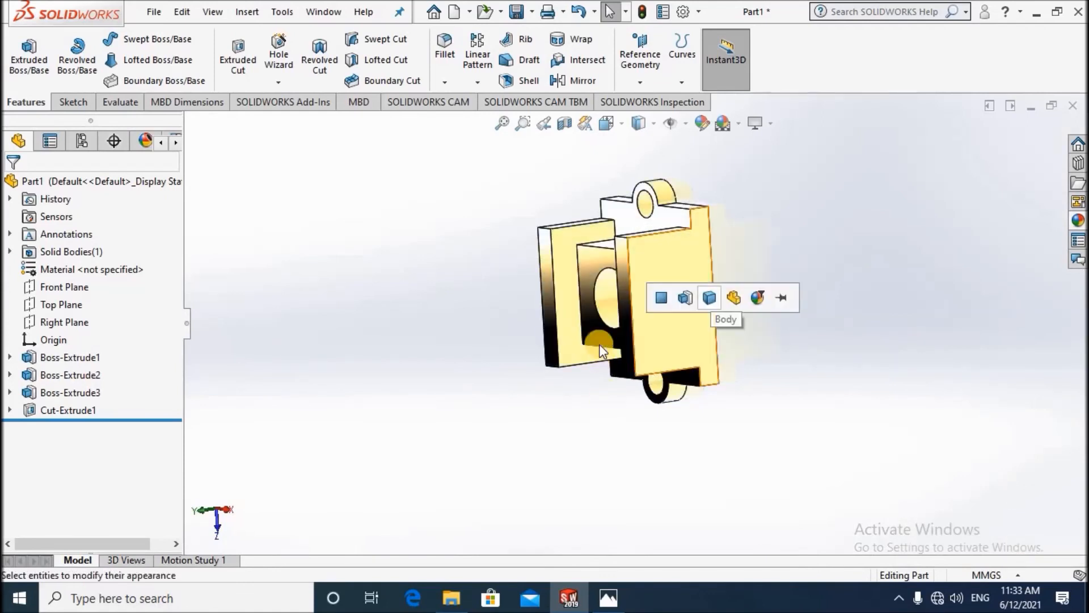
Examine the finished bracket from several sides, including the central block's front face and its through hole.
{"action": "scroll", "coordinate": [584, 352], "scroll_direction": "up", "scroll_amount": 4}
{"action": "scroll", "coordinate": [629, 284], "scroll_direction": "down", "scroll_amount": 5}
{"action": "middle_click_drag", "start_coordinate": [637, 272], "coordinate": [701, 283]}
{"action": "scroll", "coordinate": [570, 475], "scroll_direction": "up", "scroll_amount": 3}
{"action": "scroll", "coordinate": [588, 298], "scroll_direction": "down", "scroll_amount": 4}
{"action": "middle_click_drag", "start_coordinate": [589, 304], "coordinate": [766, 365]}
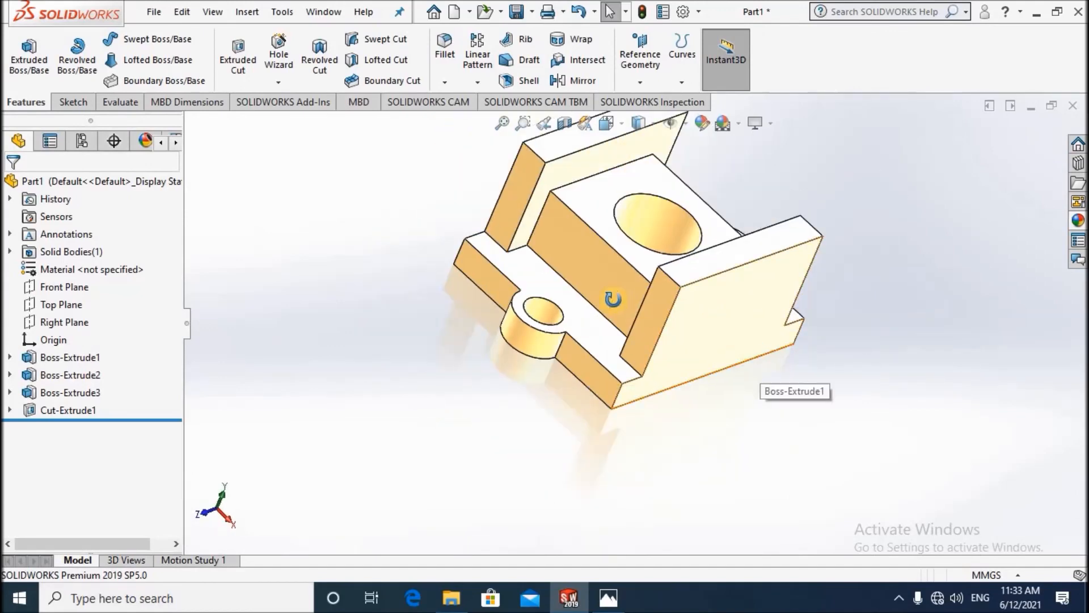
{"action": "middle_click_drag", "start_coordinate": [591, 426], "coordinate": [571, 292]}
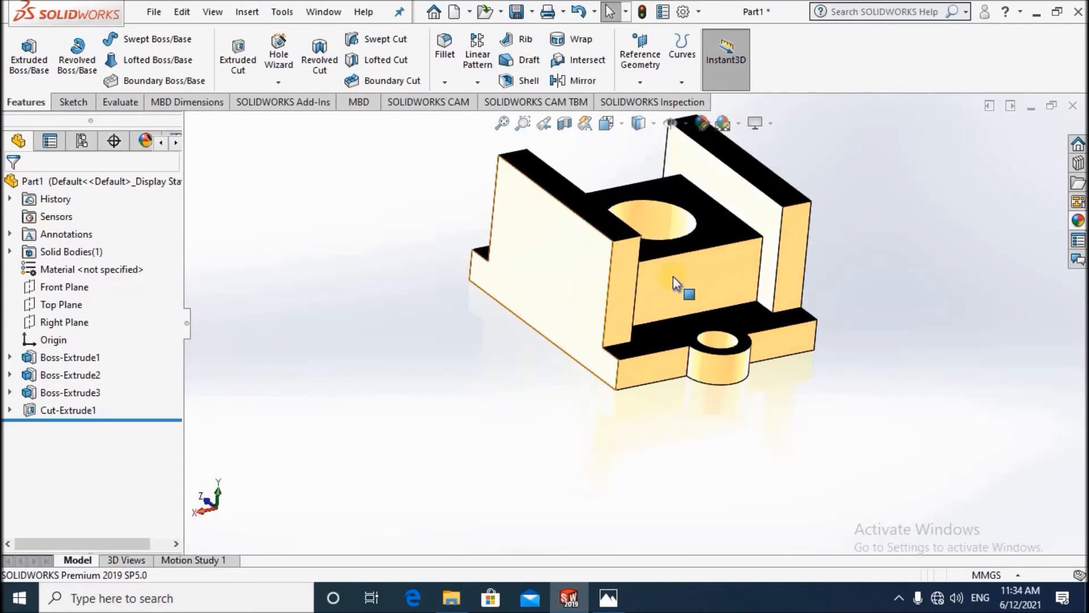
{"action": "left_click", "coordinate": [571, 291]}
{"action": "scroll", "coordinate": [680, 263], "scroll_direction": "up", "scroll_amount": 3}
{"action": "left_click", "coordinate": [673, 285]}
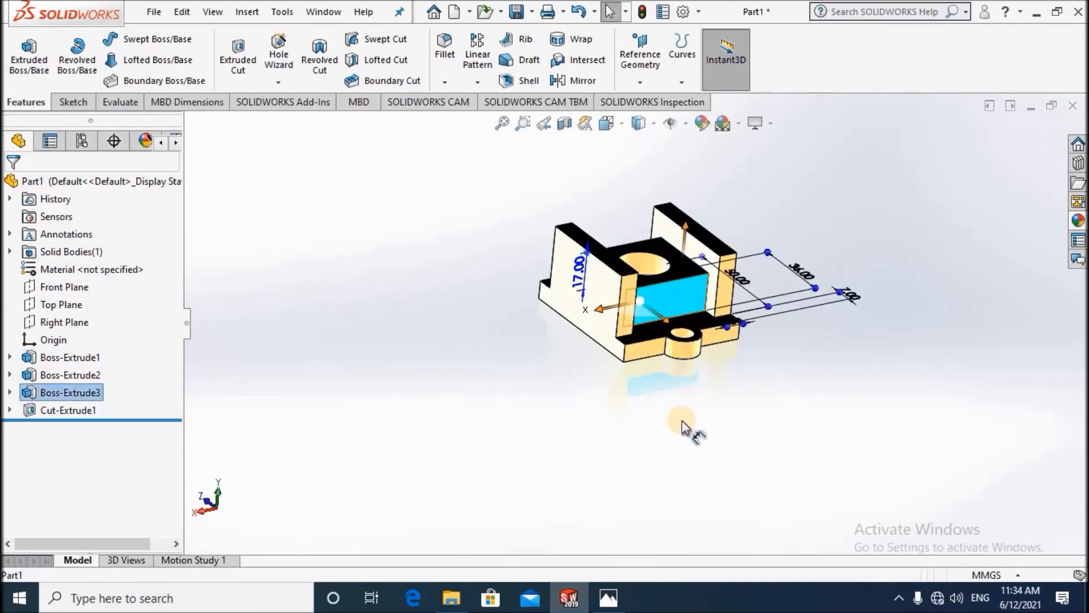
{"action": "scroll", "coordinate": [663, 349], "scroll_direction": "down", "scroll_amount": 5}
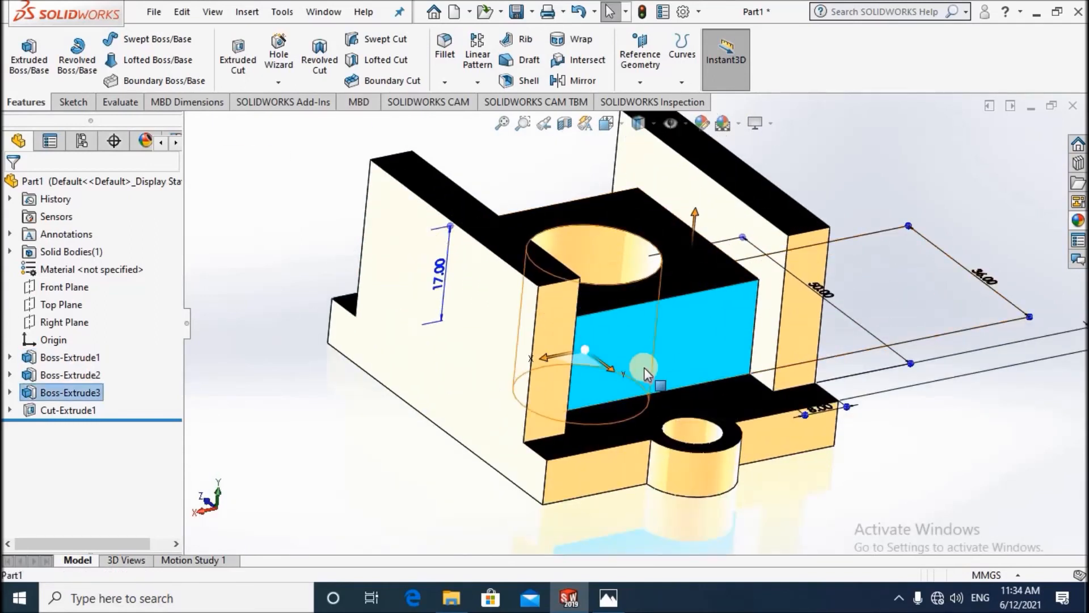
{"action": "left_click", "coordinate": [617, 267]}
{"action": "scroll", "coordinate": [656, 326], "scroll_direction": "up", "scroll_amount": 3}
{"action": "middle_click_drag", "start_coordinate": [609, 379], "coordinate": [612, 321]}
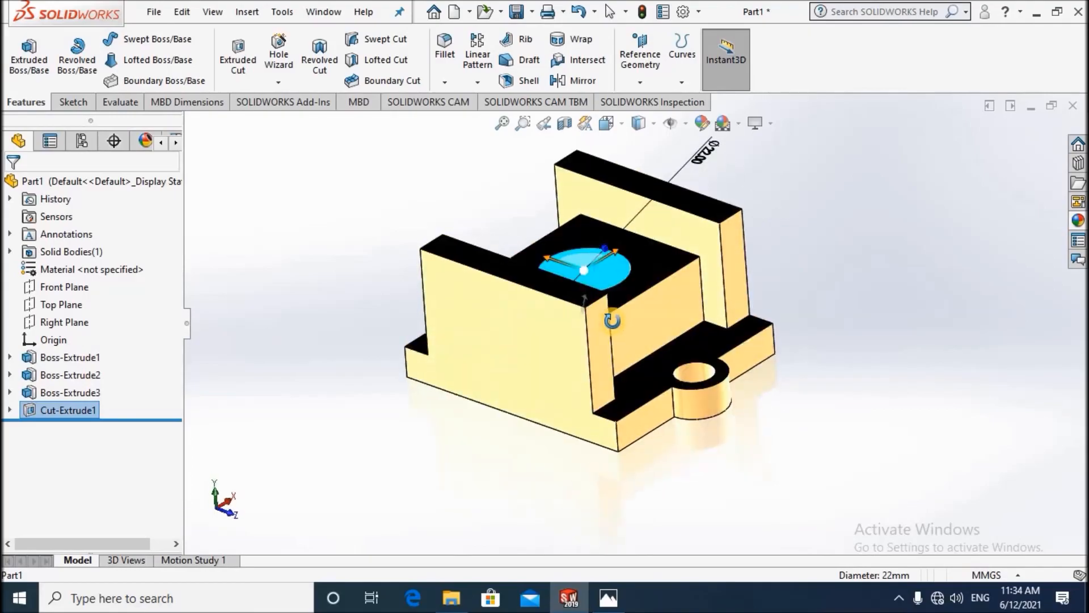